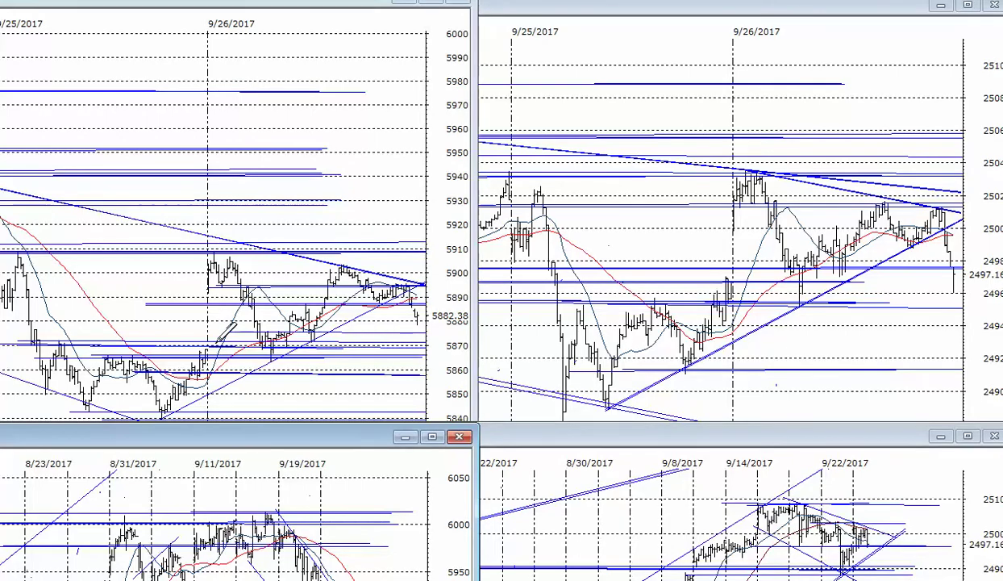
# Bring the two intraday index charts into full view in turn and examine their trend lines through 9/26/2017.
pyautogui.moveTo(231, 441); pyautogui.dragTo(226, 440)
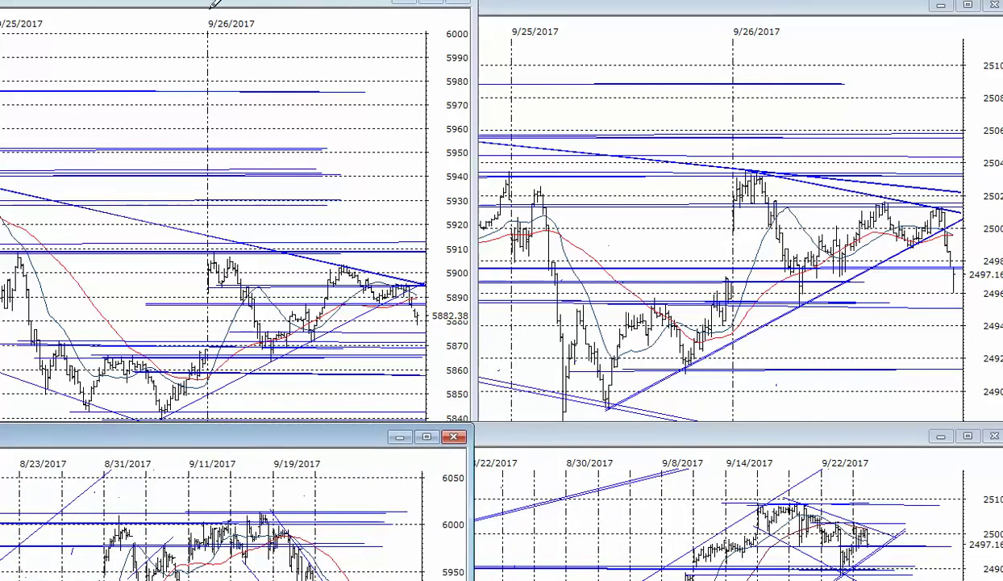
pyautogui.moveTo(242, 4); pyautogui.dragTo(717, 0)
pyautogui.moveTo(649, 1); pyautogui.dragTo(711, 2)
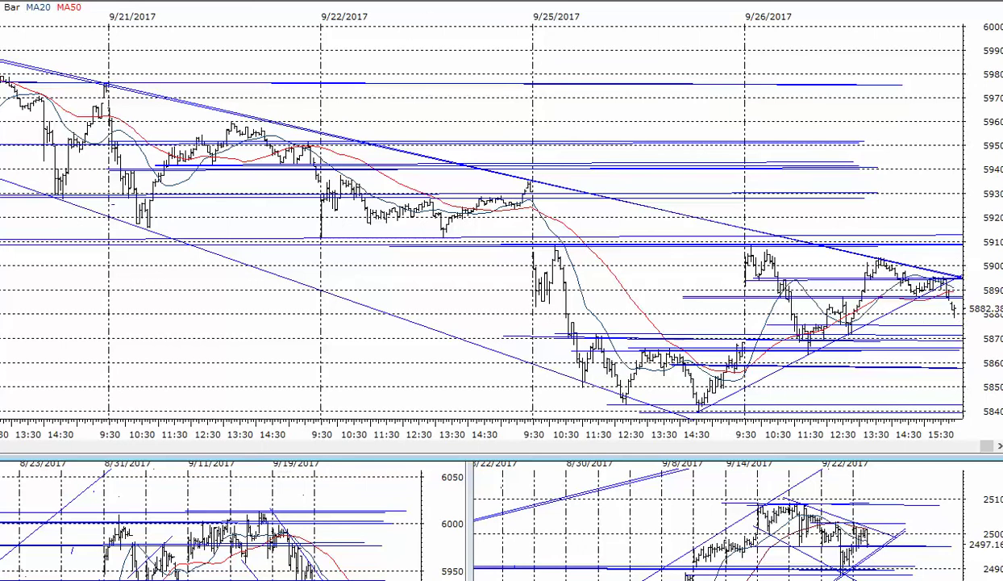
pyautogui.moveTo(896, 3); pyautogui.dragTo(352, 0)
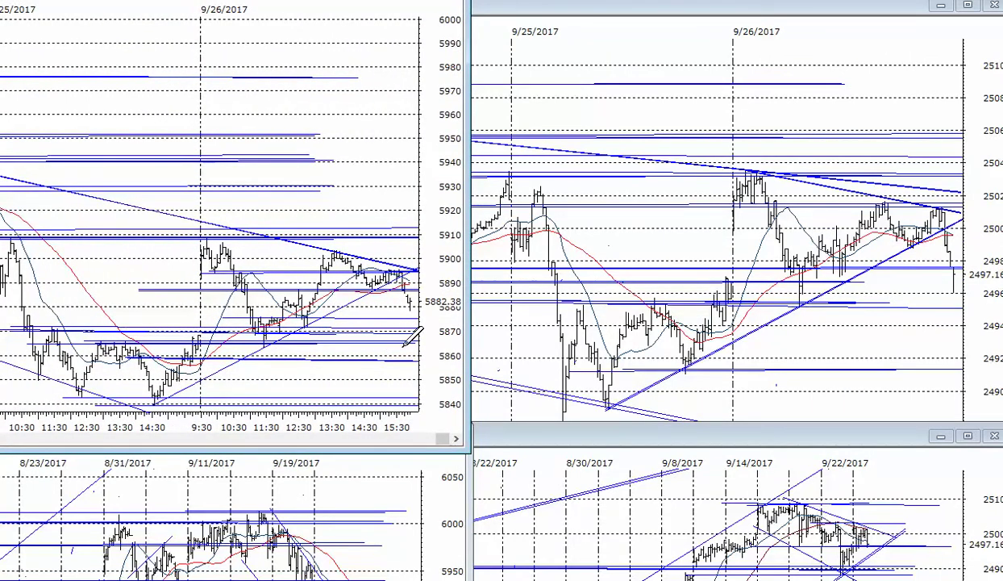
pyautogui.click(650, 219)
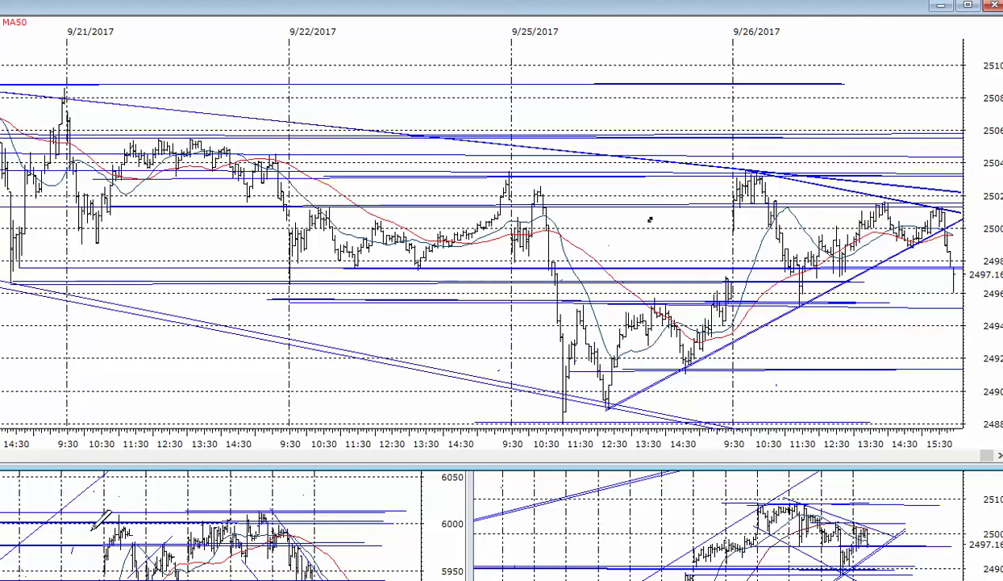
# Bring the NASDAQ 100 60-minute chart into full view and enlarge its window to examine the price levels below 5800.
pyautogui.click(173, 466)
pyautogui.moveTo(225, 437); pyautogui.dragTo(730, 13)
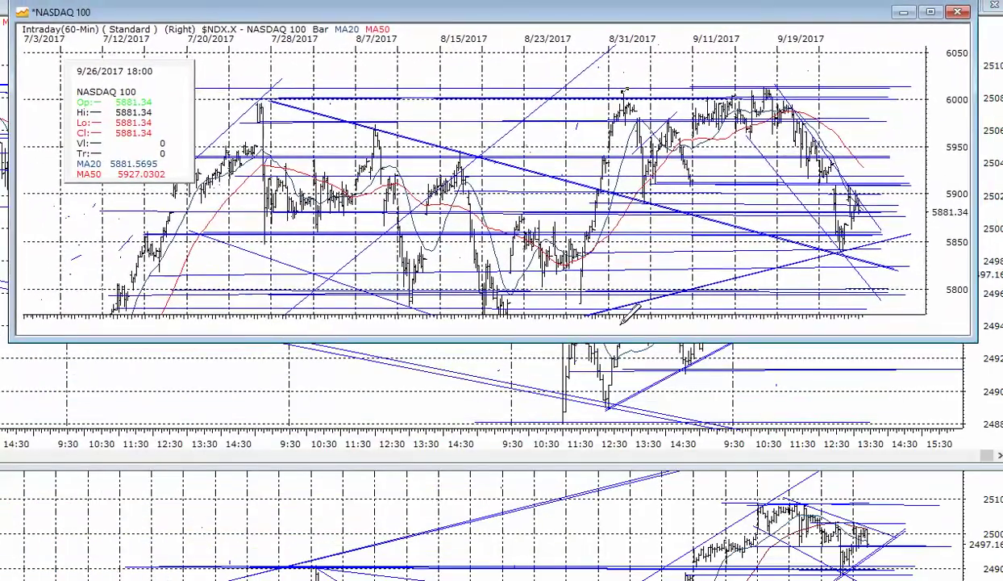
pyautogui.moveTo(628, 337); pyautogui.dragTo(581, 555)
pyautogui.moveTo(939, 458); pyautogui.dragTo(864, 394)
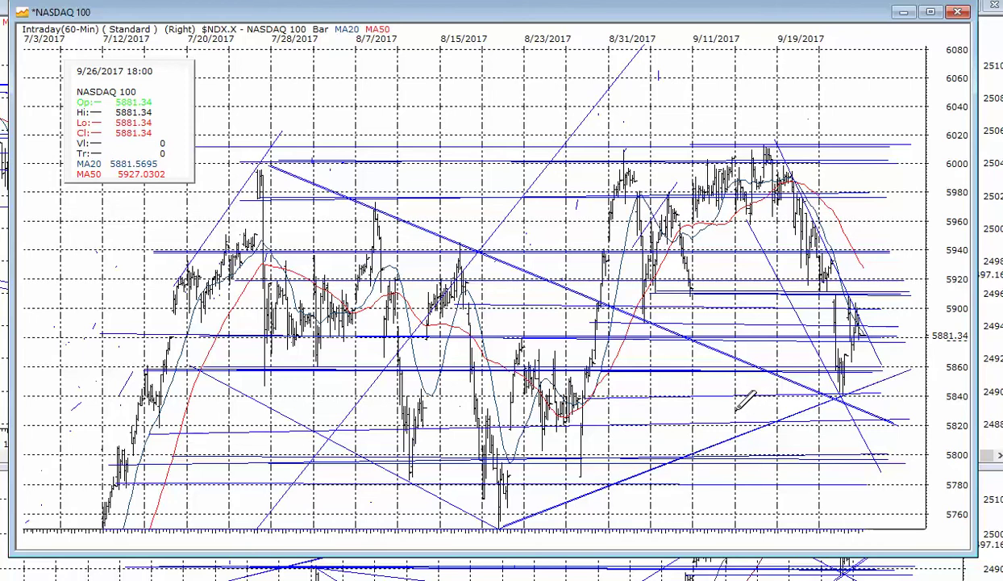
pyautogui.moveTo(931, 446)
pyautogui.mouseDown()
pyautogui.moveTo(945, 401)
pyautogui.moveTo(937, 437)
pyautogui.mouseUp()
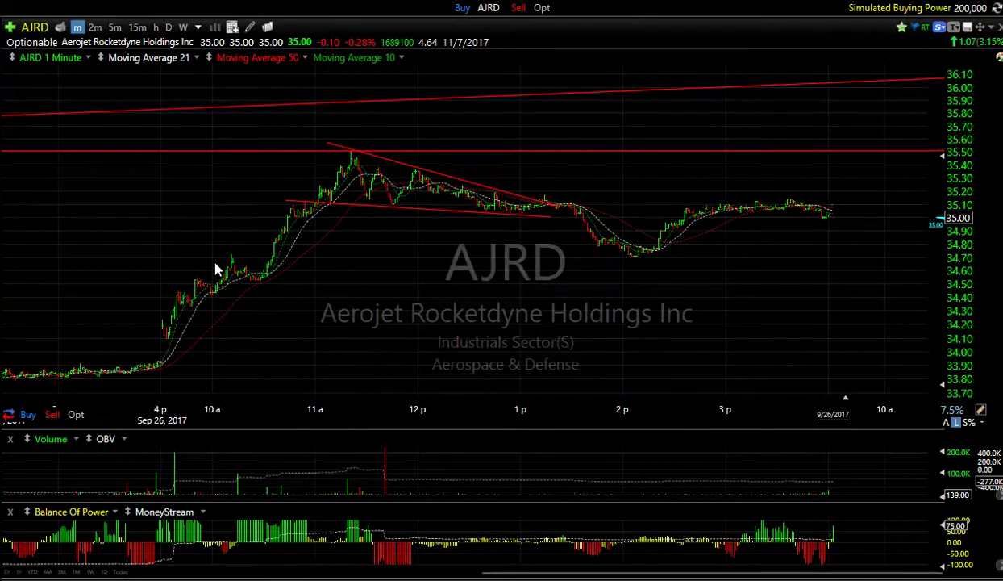
# Switch the AJRD chart to the daily time frame and examine its advance within the rising channel.
pyautogui.press('d')
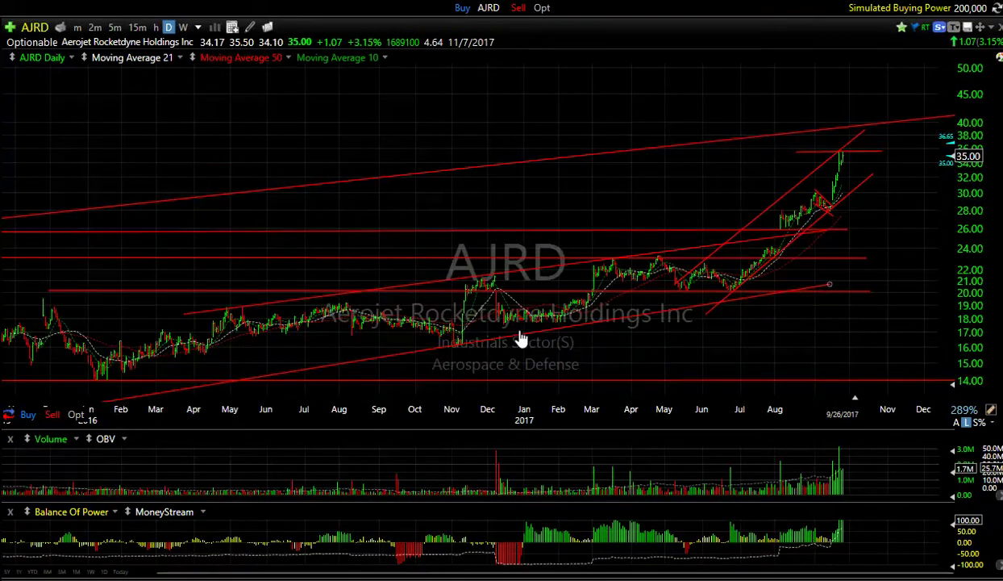
pyautogui.scroll(3, 466, 340)
pyautogui.scroll(2, 705, 345)
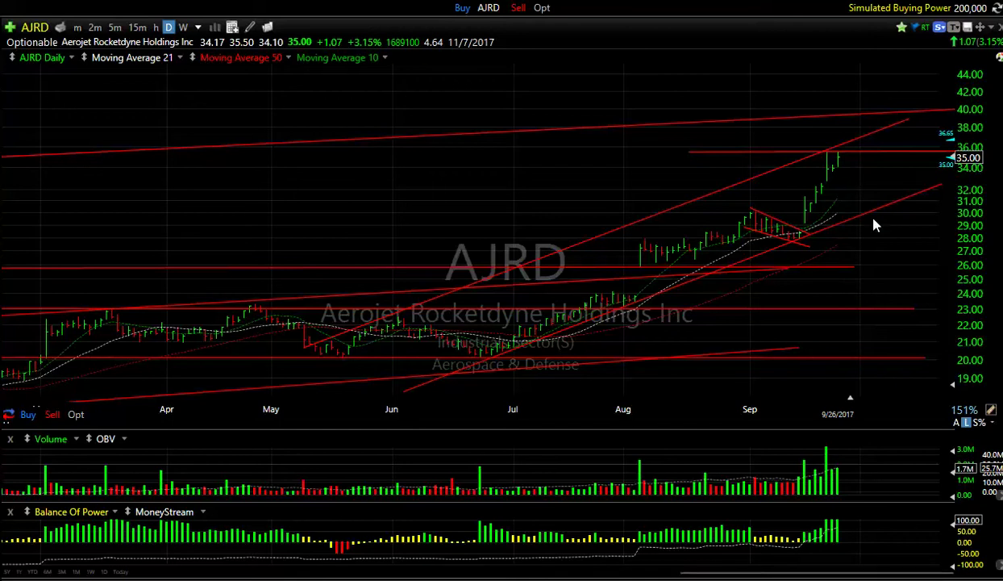
pyautogui.scroll(1, 551, 192)
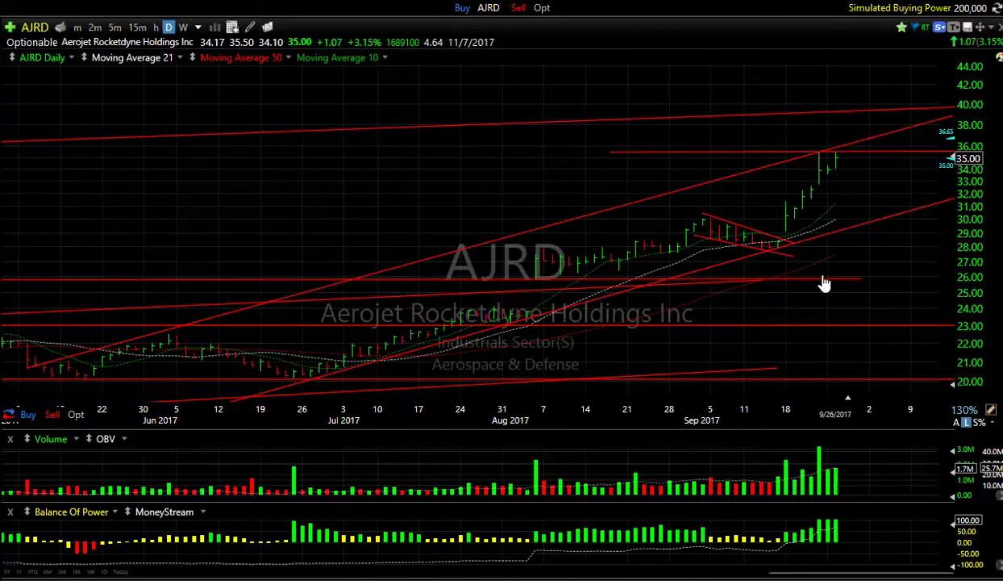
pyautogui.scroll(1, 830, 233)
pyautogui.scroll(-4, 831, 232)
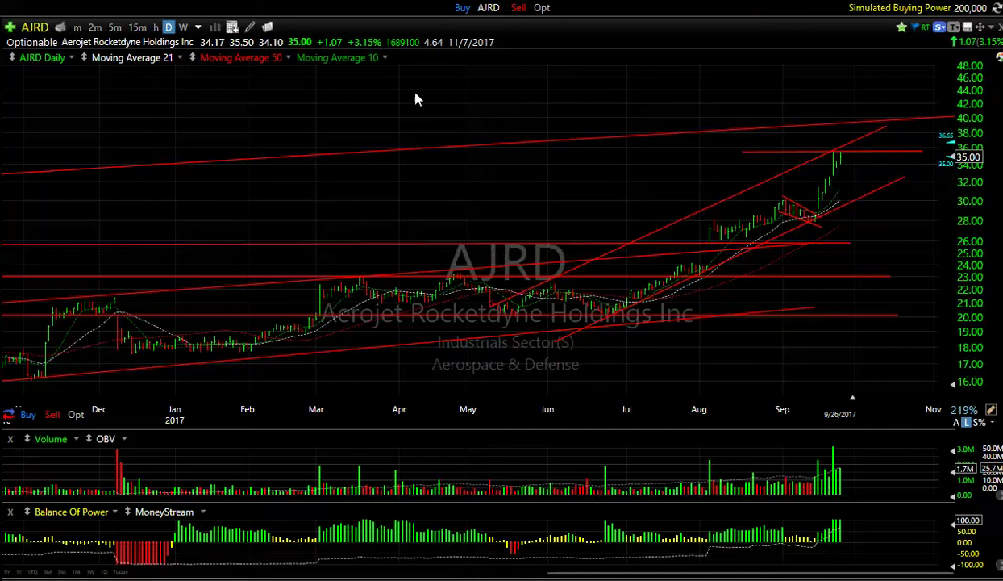
# Review the daily charts of ARDM and CATM, adjusting ARDM's price scale, and advance the watchlist to CDNA.
pyautogui.press('space')
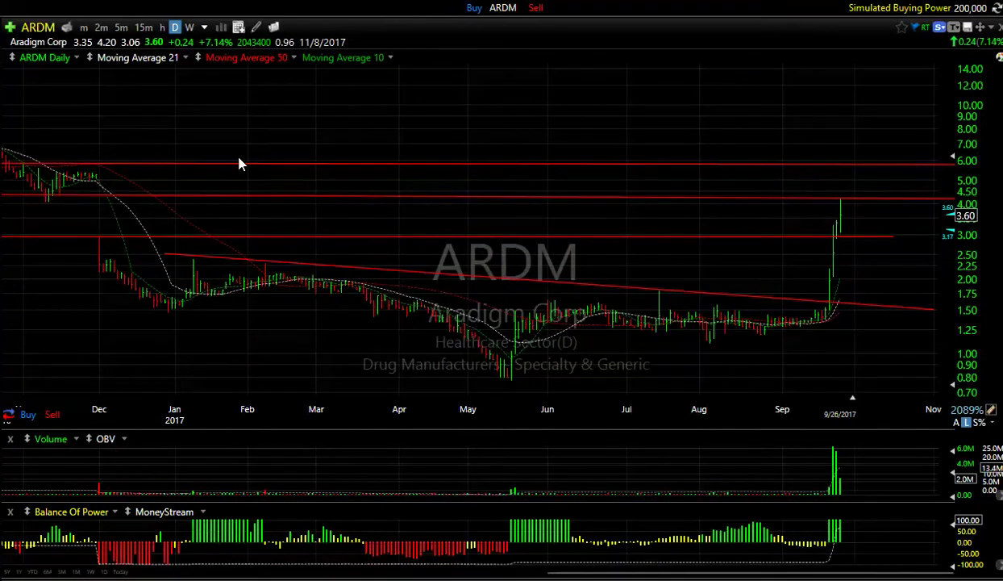
pyautogui.moveTo(940, 387); pyautogui.dragTo(940, 400)
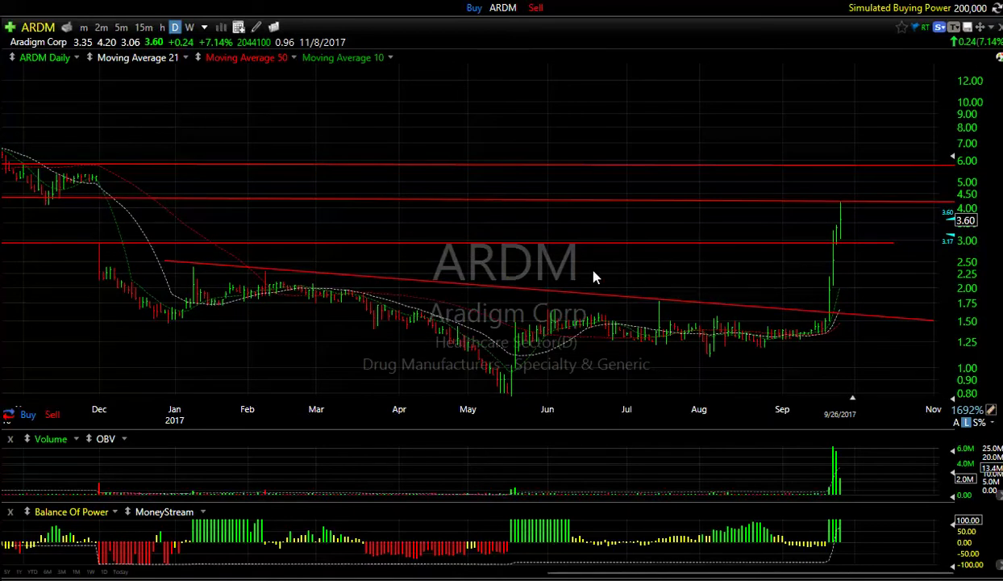
pyautogui.moveTo(391, 243)
pyautogui.press('space')
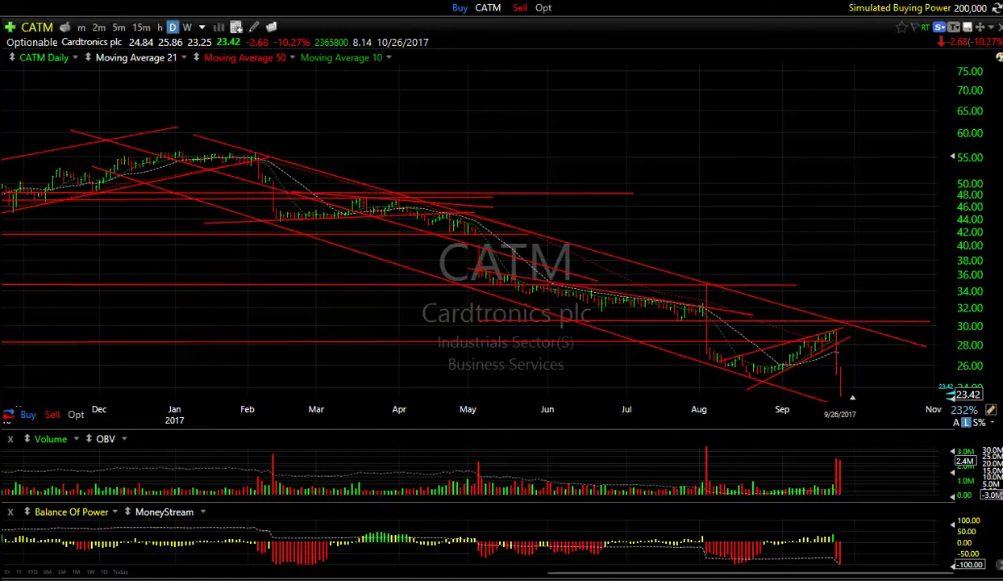
pyautogui.press('space')
pyautogui.press('space')
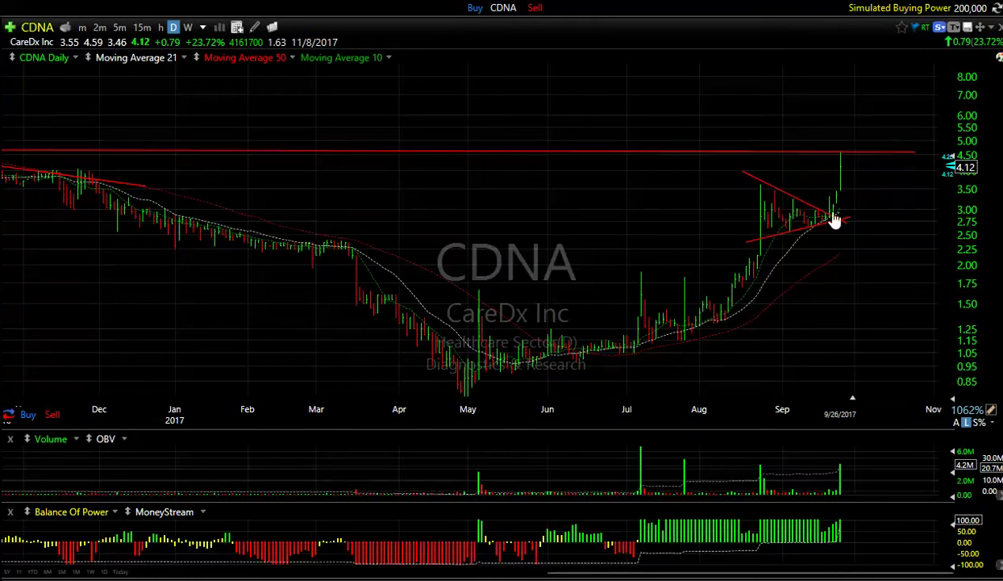
# Move CDNA's horizontal resistance line up to about 6.00 and turn its descending 2016 trend line into a horizontal level near 5.00.
pyautogui.scroll(2, 668, 303)
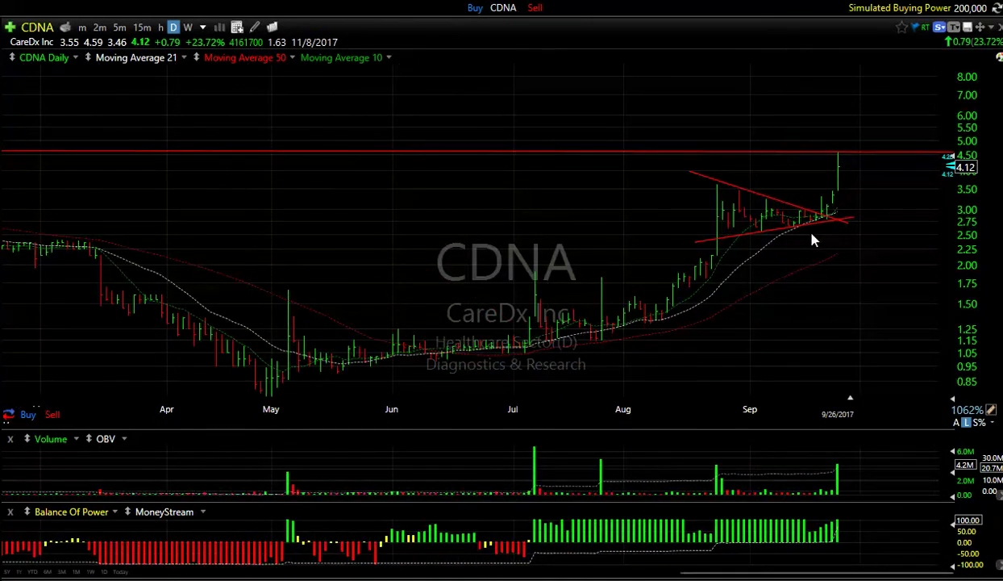
pyautogui.scroll(-1, 755, 284)
pyautogui.scroll(-3, 758, 266)
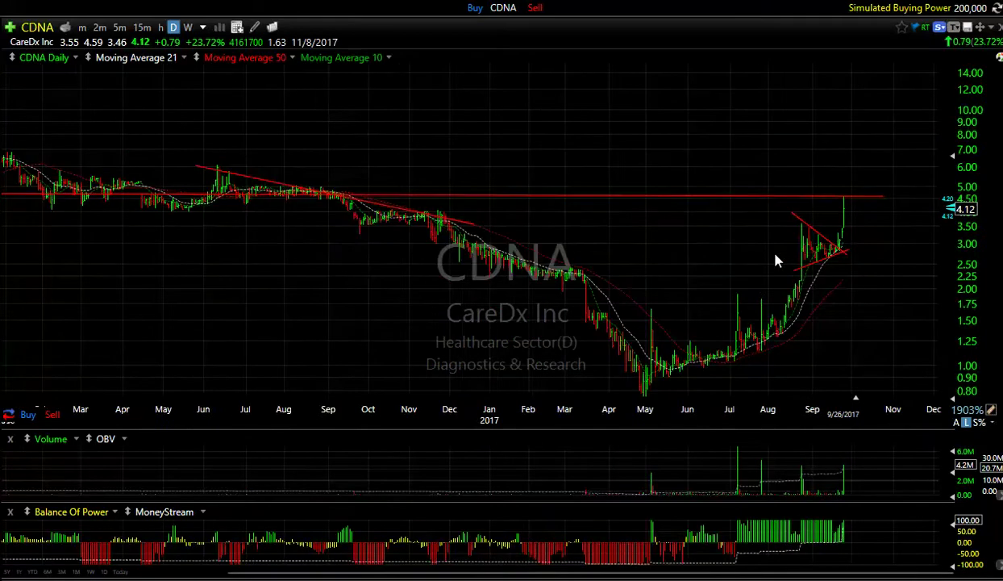
pyautogui.scroll(1, 754, 246)
pyautogui.moveTo(438, 204); pyautogui.dragTo(508, 194)
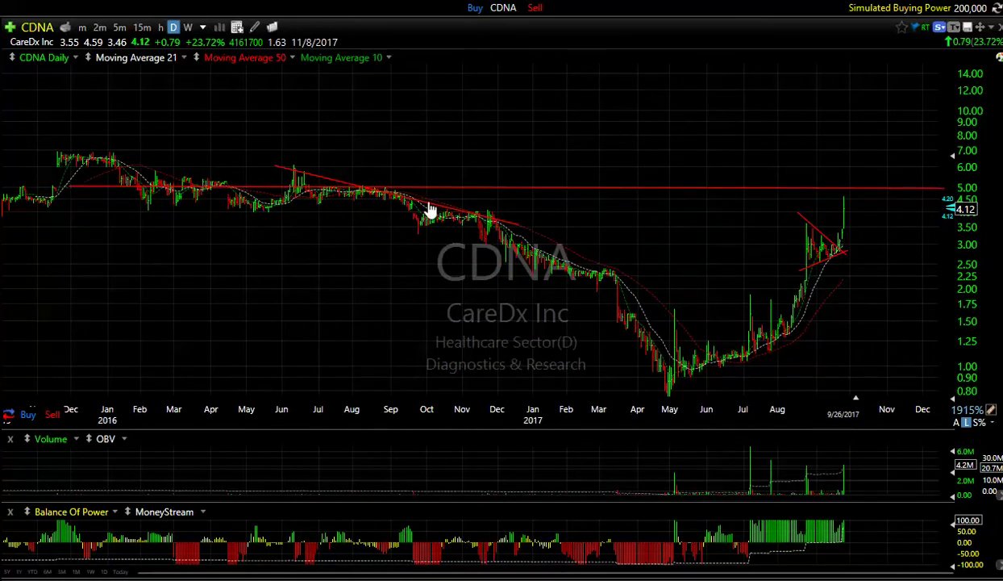
pyautogui.moveTo(415, 189); pyautogui.dragTo(476, 169)
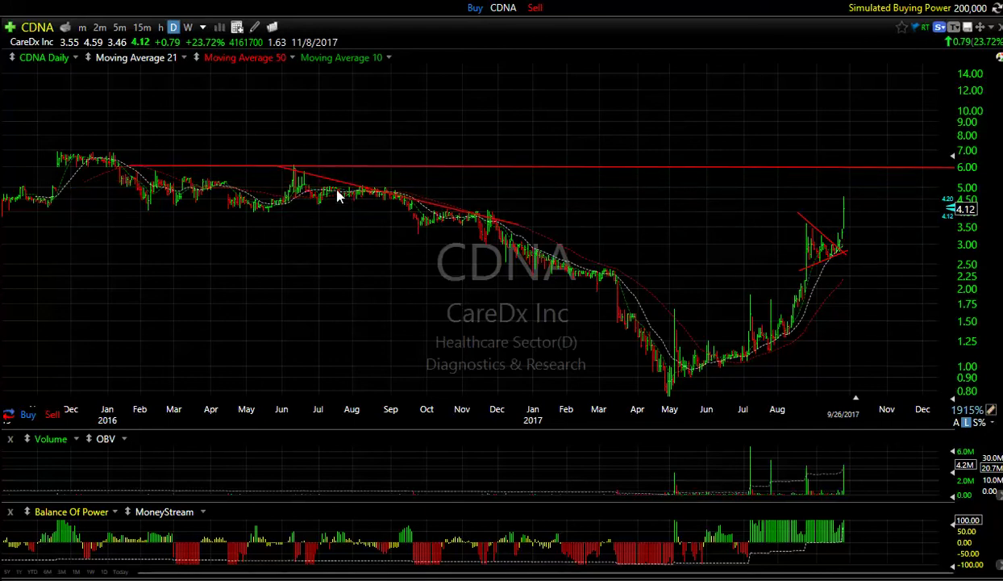
pyautogui.moveTo(286, 175); pyautogui.dragTo(197, 210)
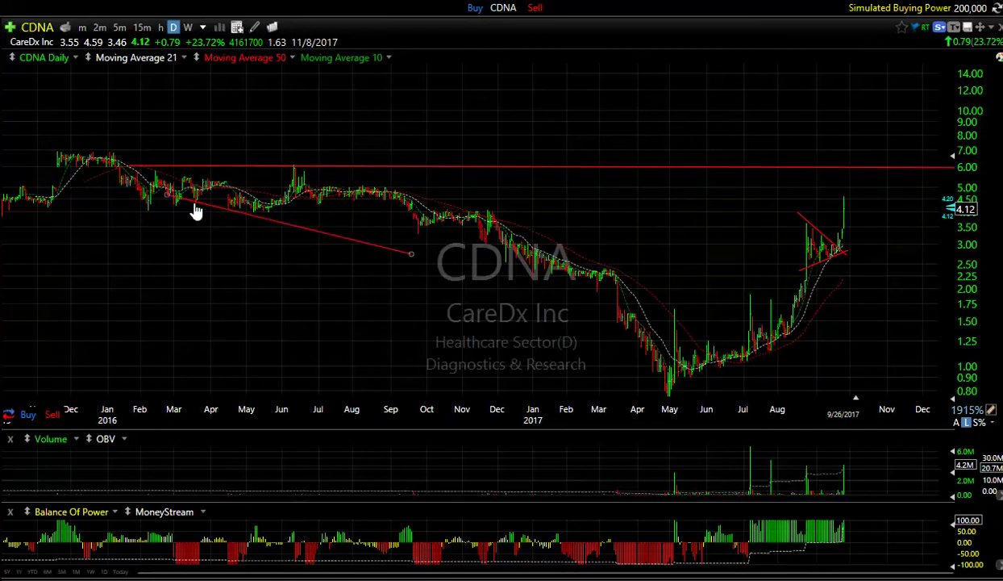
pyautogui.moveTo(395, 247); pyautogui.dragTo(915, 189)
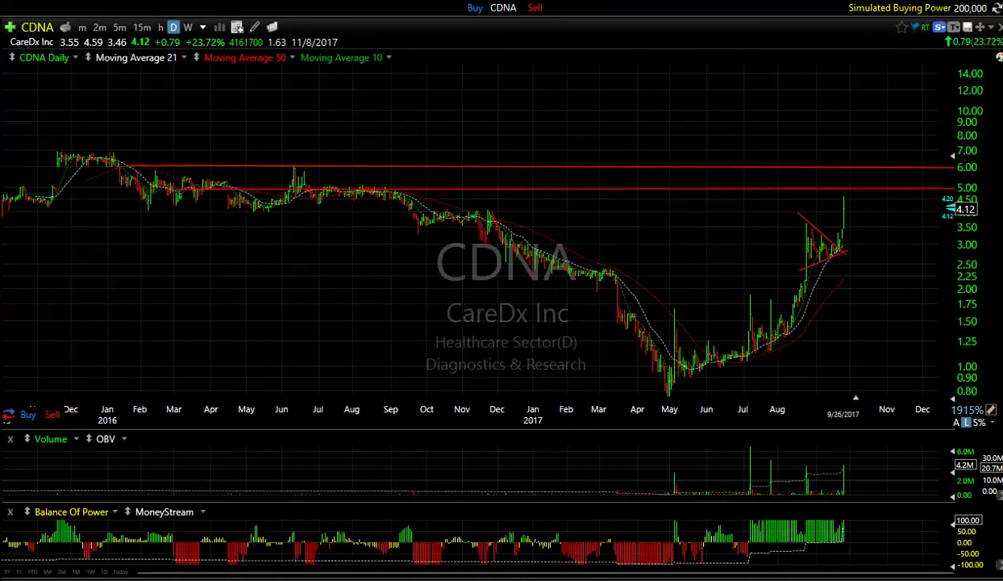
# On the CRZO daily chart, draw a descending trend line from the December 2016 high and a horizontal resistance line at the early-July high.
pyautogui.press('space')
pyautogui.scroll(3, 508, 263)
pyautogui.scroll(-3, 451, 270)
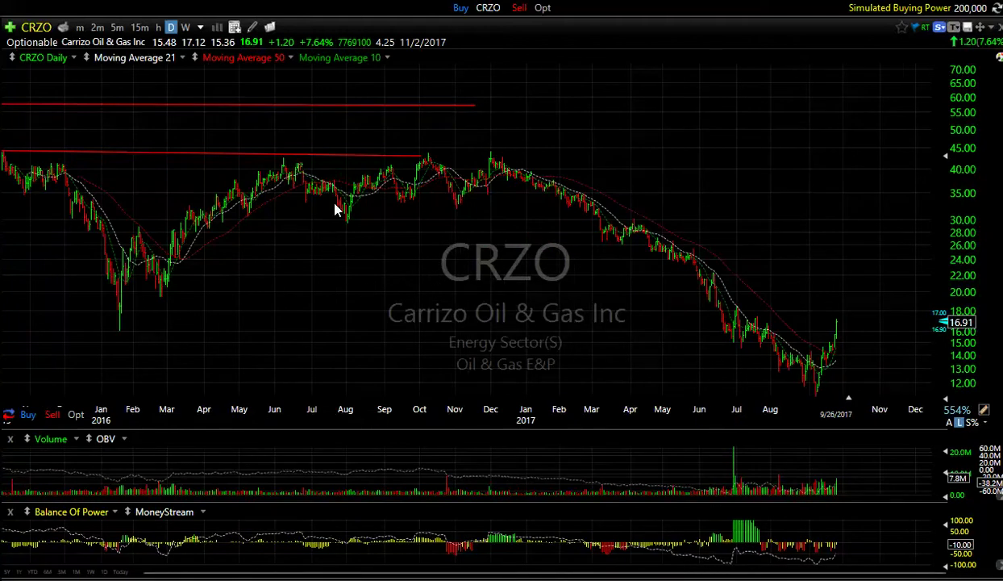
pyautogui.scroll(3, 428, 266)
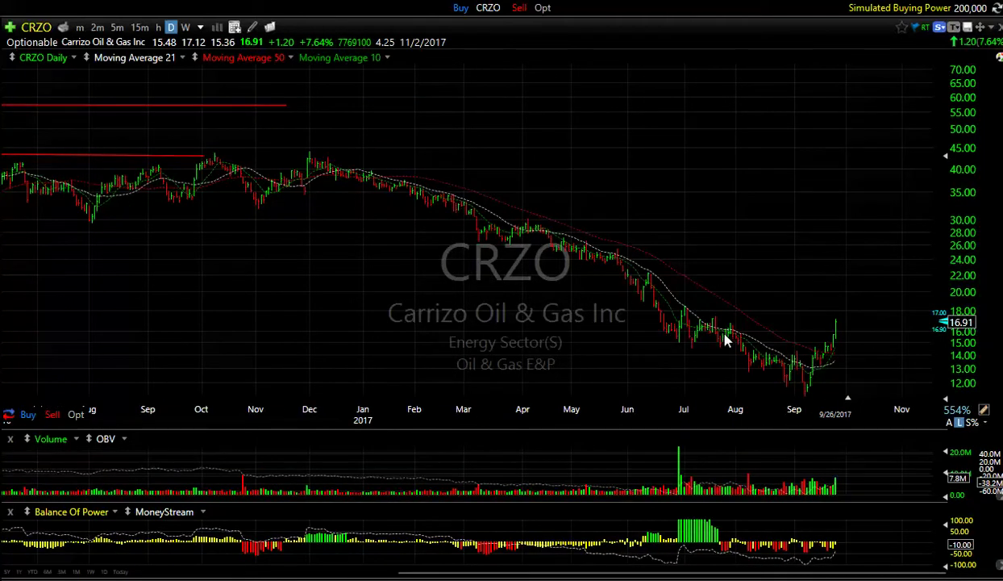
pyautogui.hotkey('alt', 't')
pyautogui.moveTo(359, 152)
pyautogui.mouseDown()
pyautogui.moveTo(927, 308)
pyautogui.moveTo(934, 367)
pyautogui.mouseUp()
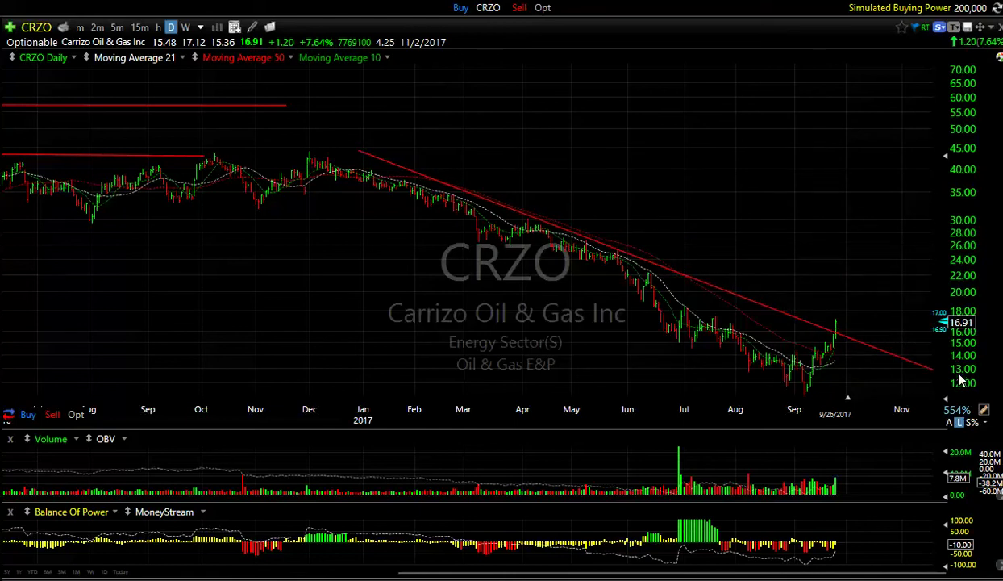
pyautogui.moveTo(357, 154); pyautogui.dragTo(305, 144)
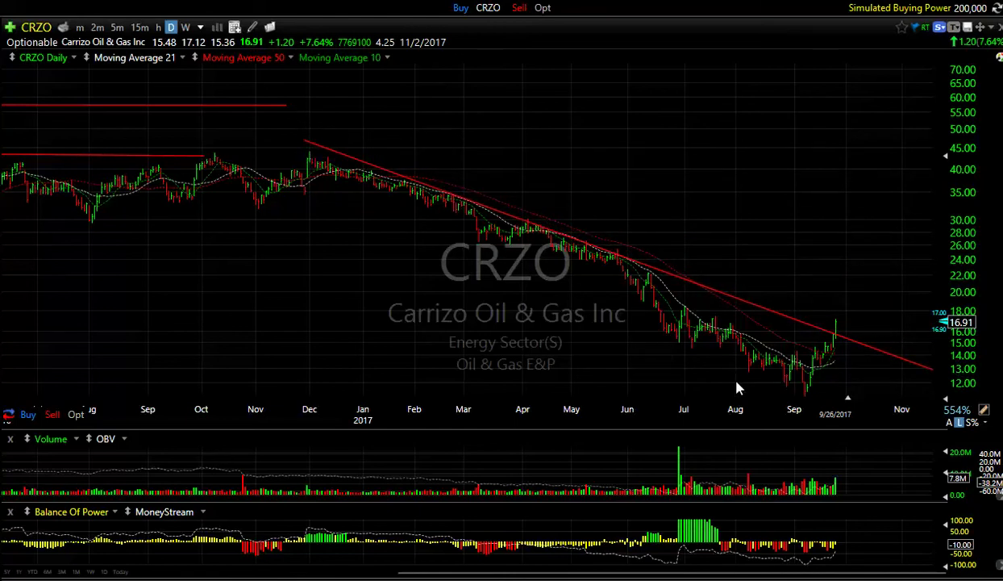
pyautogui.moveTo(589, 304); pyautogui.dragTo(933, 306)
pyautogui.moveTo(684, 355); pyautogui.dragTo(683, 354)
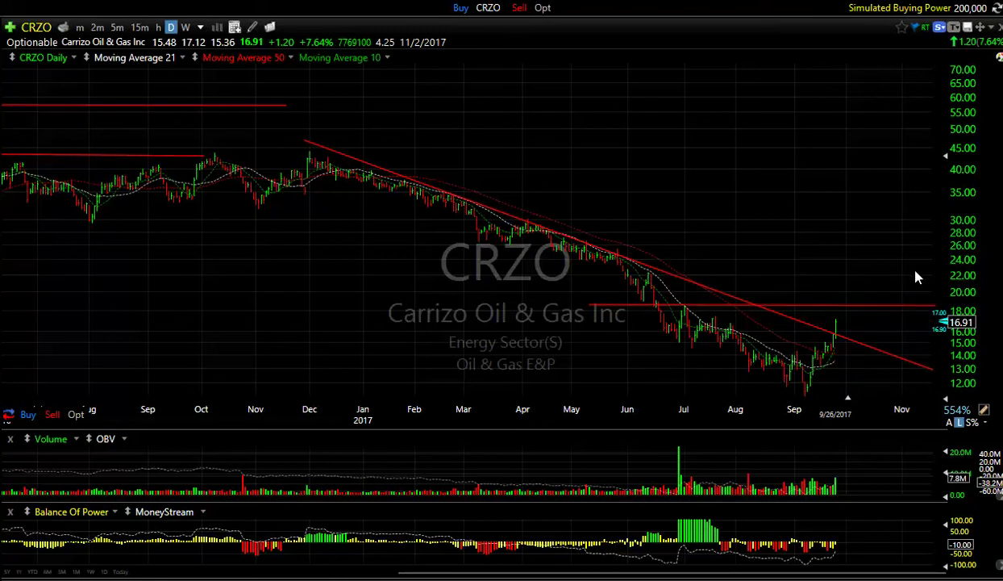
# Advance the watchlist past FMSA to HMNY and delete the short descending line at HMNY's recent high.
pyautogui.press('space')
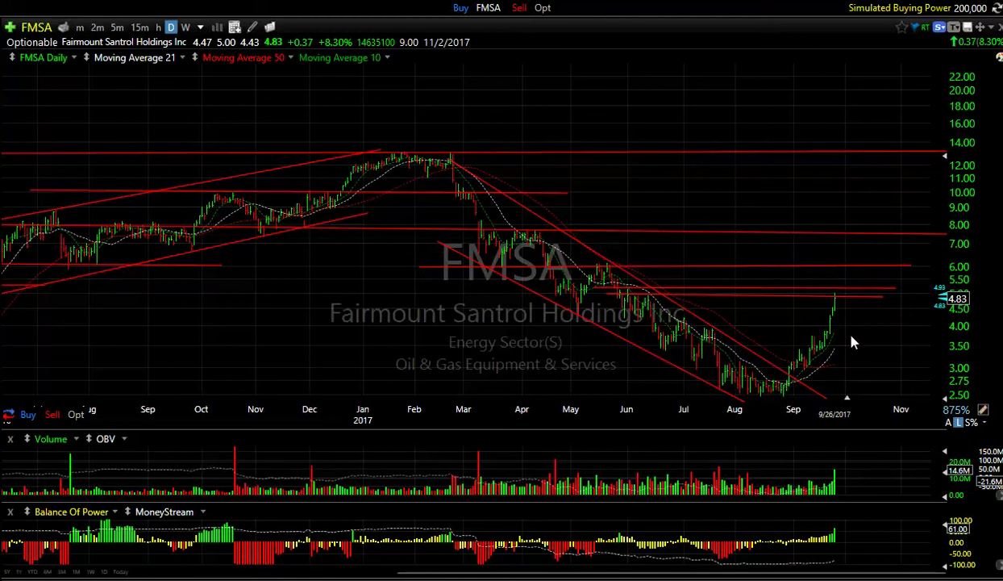
pyautogui.click(302, 305)
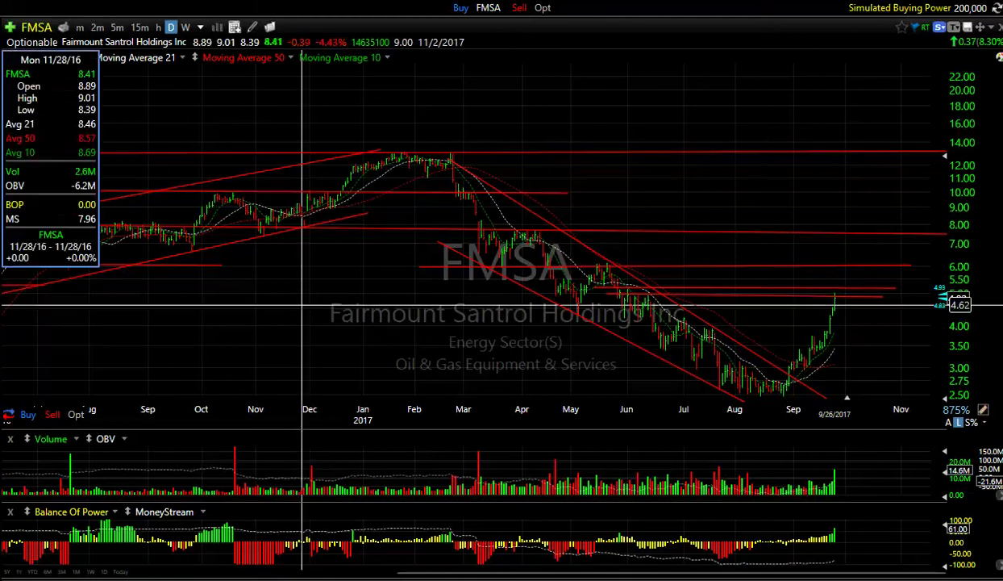
pyautogui.press('space')
pyautogui.scroll(3, 501, 256)
pyautogui.scroll(5, 501, 260)
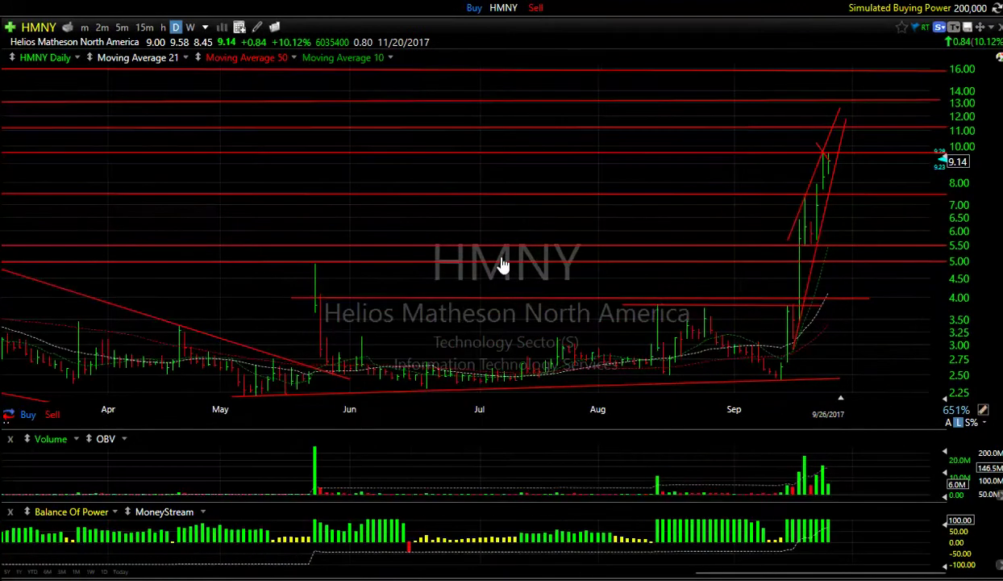
pyautogui.rightClick(821, 154)
pyautogui.click(875, 346)
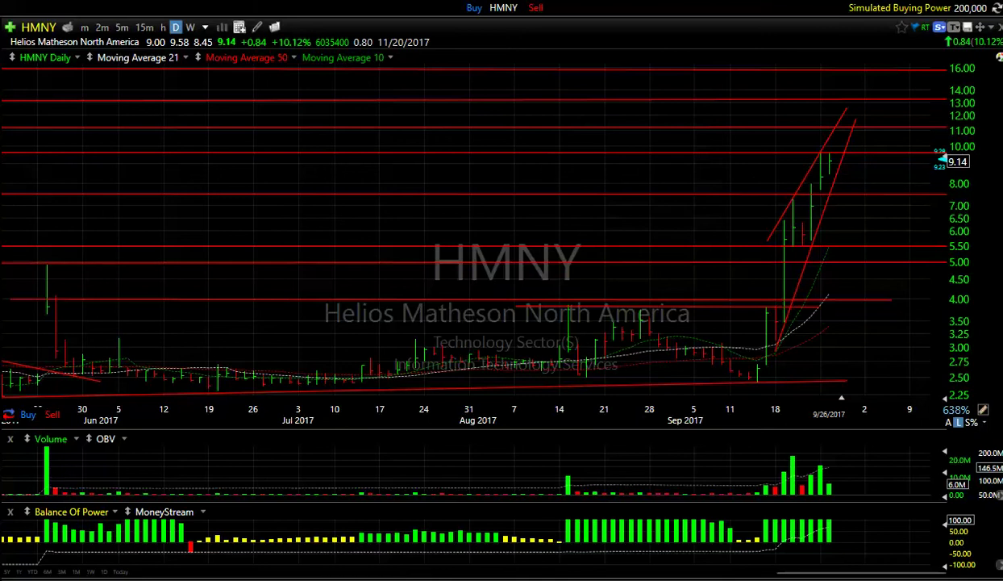
# Open the IGT daily chart and shift the 28.00 resistance line so it reaches beyond the latest bars.
pyautogui.press('space')
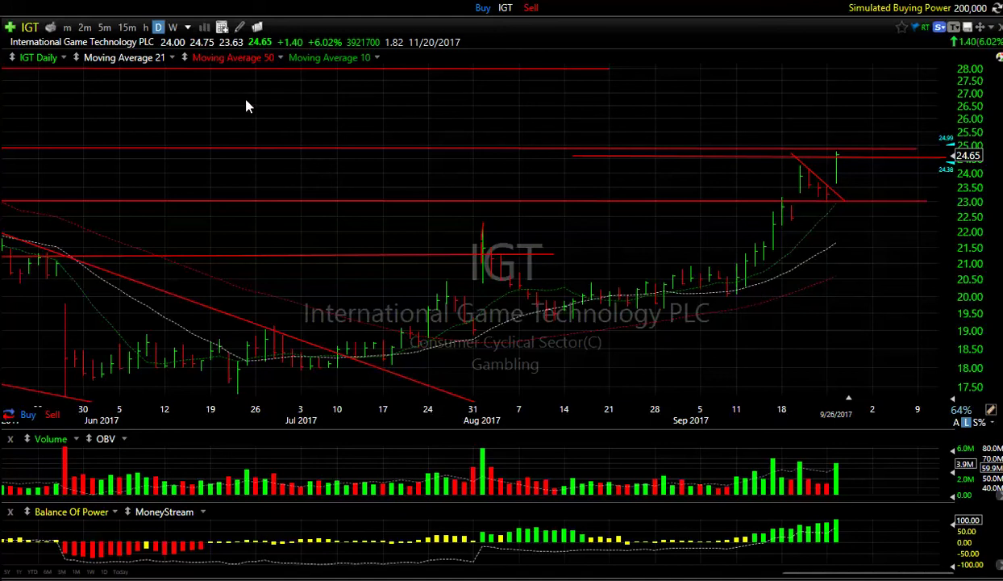
pyautogui.scroll(-5, 253, 101)
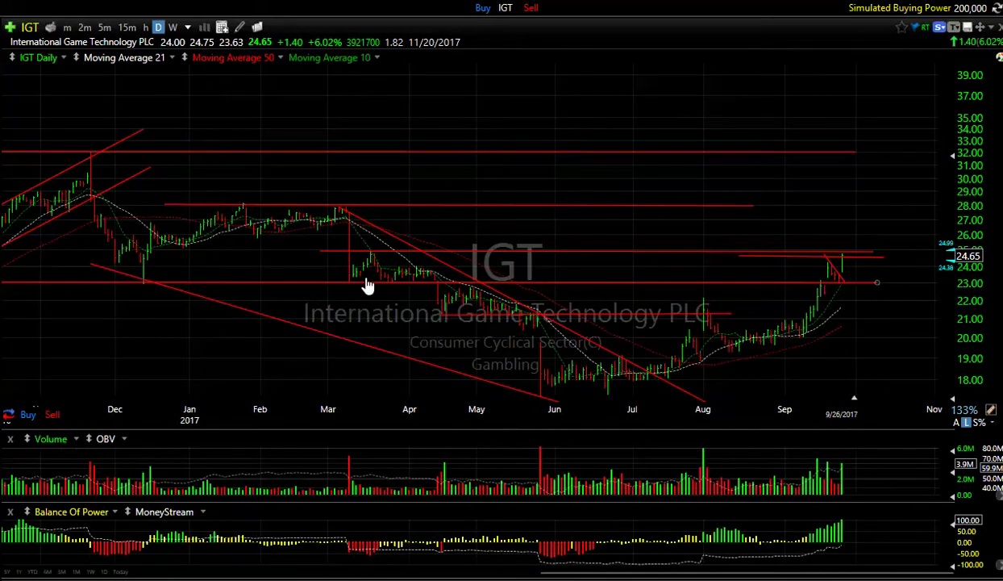
pyautogui.moveTo(750, 205); pyautogui.dragTo(952, 206)
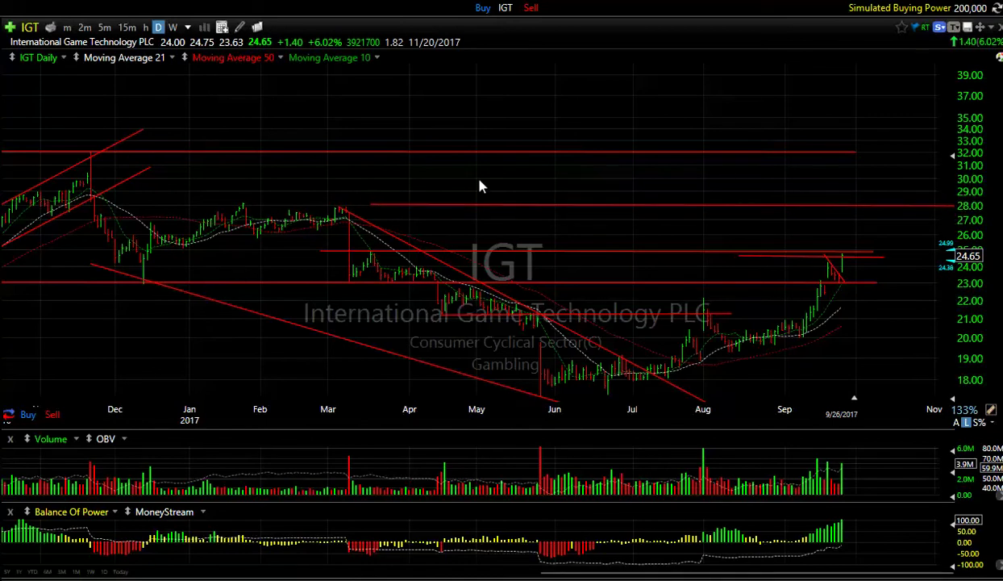
# Open the ITUS chart, examine its recent daily bars and switch it to the 1-minute time frame.
pyautogui.press('space')
pyautogui.scroll(5, 502, 228)
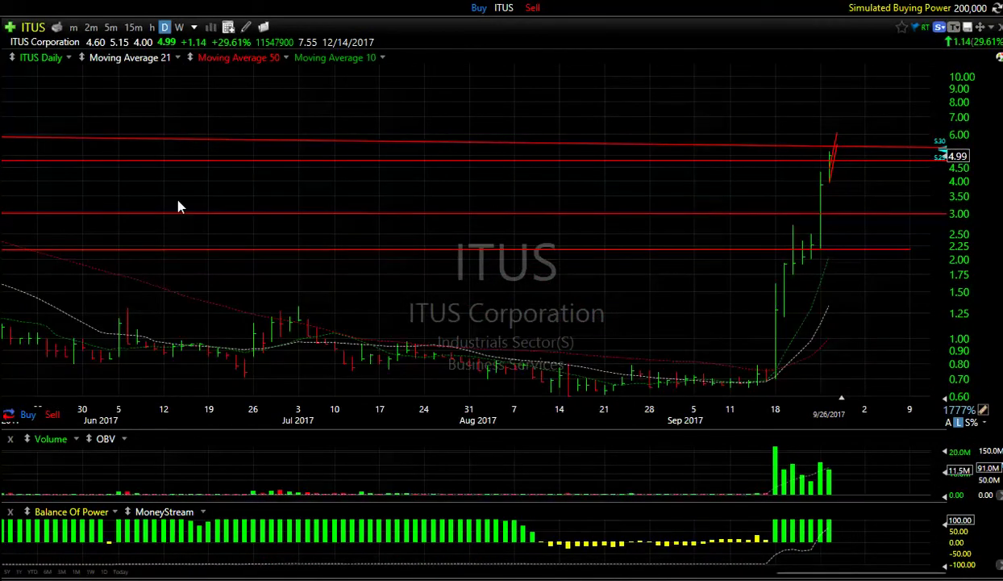
pyautogui.click(74, 28)
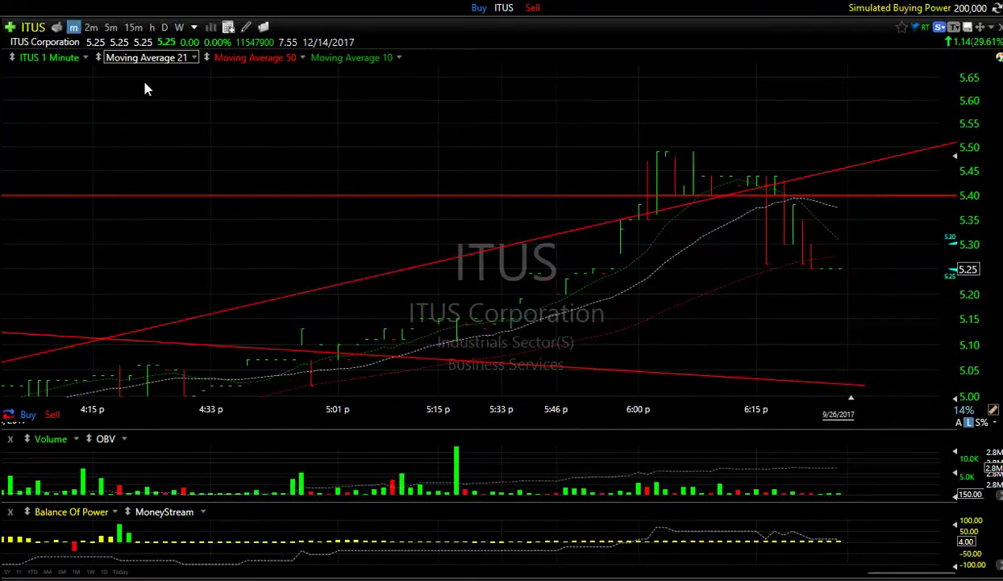
# On the ITUS 1-minute chart, raise the 5.40 horizontal line to the after-hours high at about 5.50.
pyautogui.scroll(-3, 494, 193)
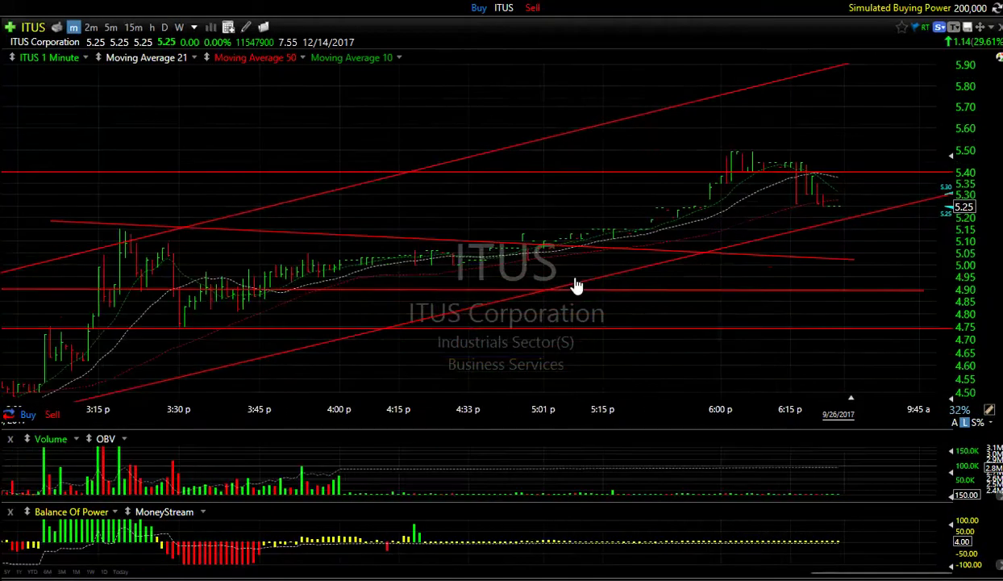
pyautogui.moveTo(754, 166); pyautogui.dragTo(773, 153)
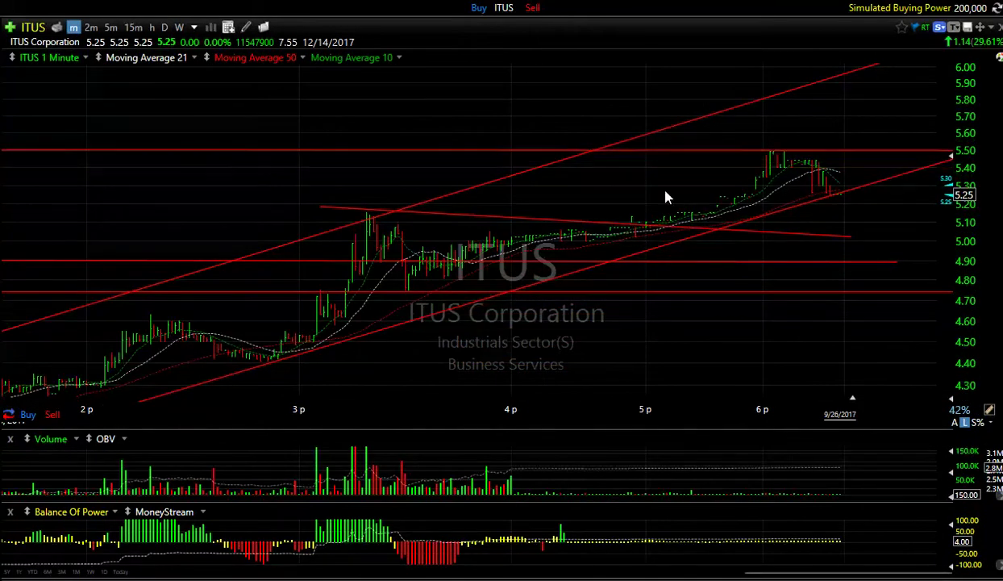
# Switch ITUS back to the daily time frame and examine its price history against the horizontal levels.
pyautogui.press('d')
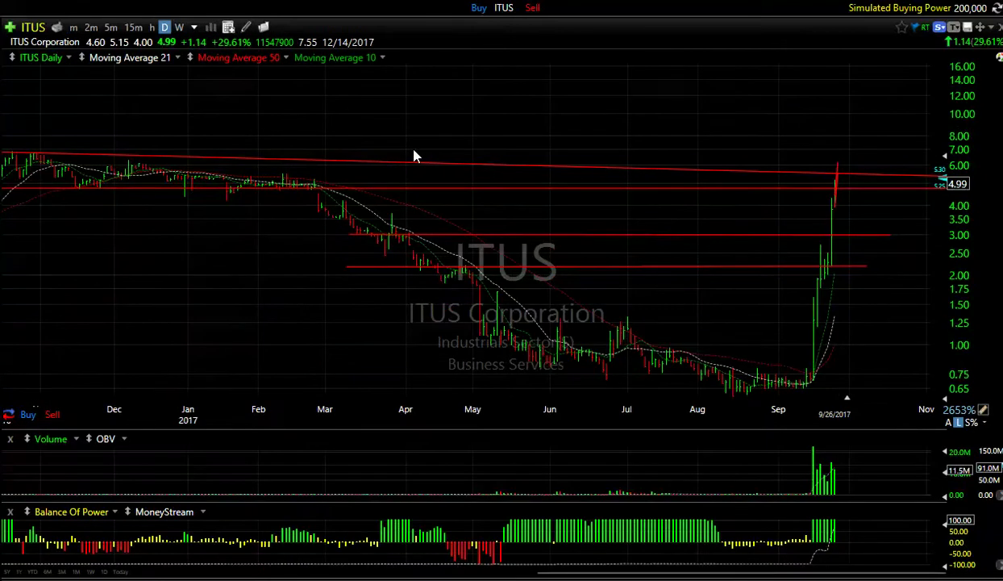
pyautogui.scroll(5, 412, 149)
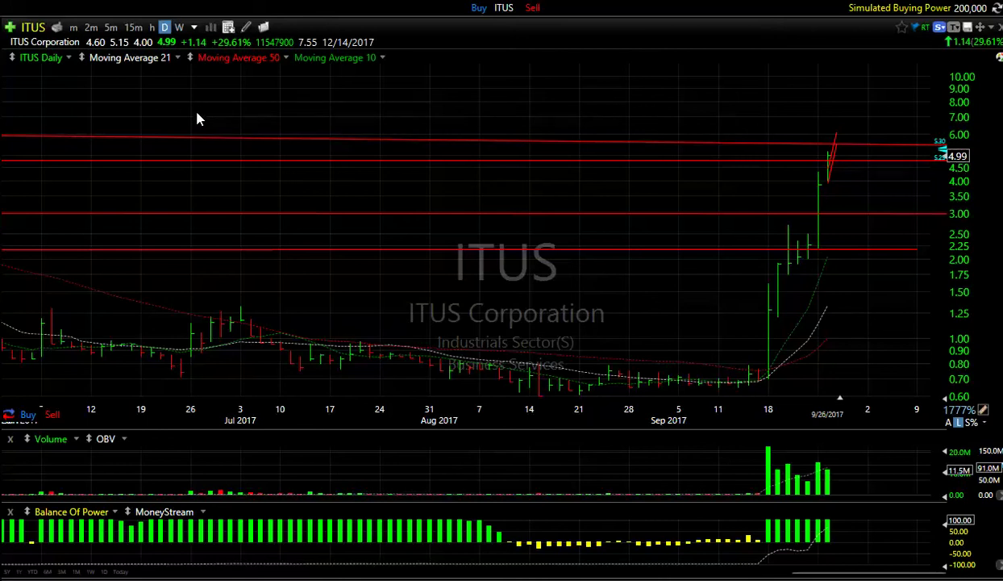
pyautogui.scroll(-4, 198, 129)
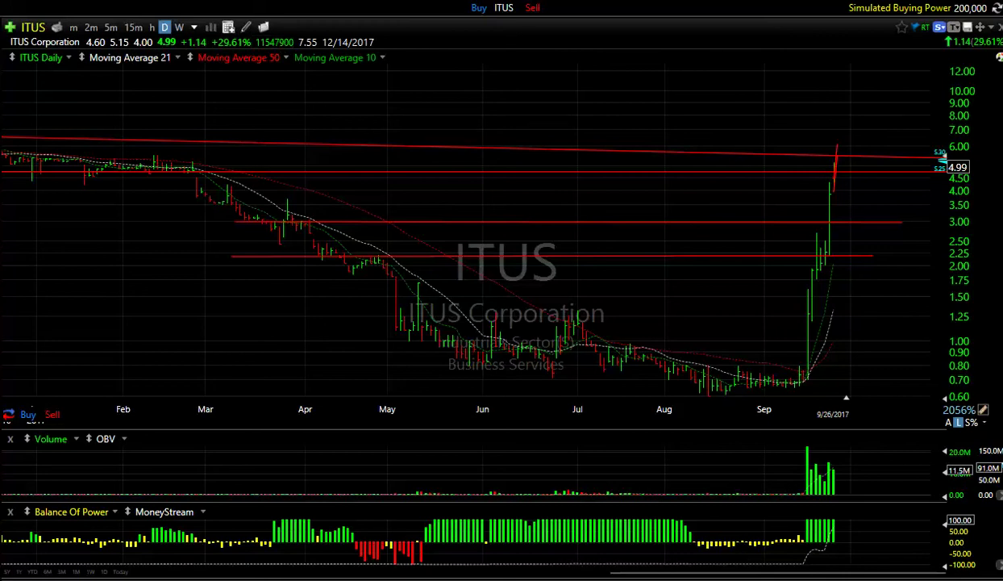
# Advance to IZEA to review its daily history back to late 2015, and inspect MRTX's recent daily bars.
pyautogui.press('space')
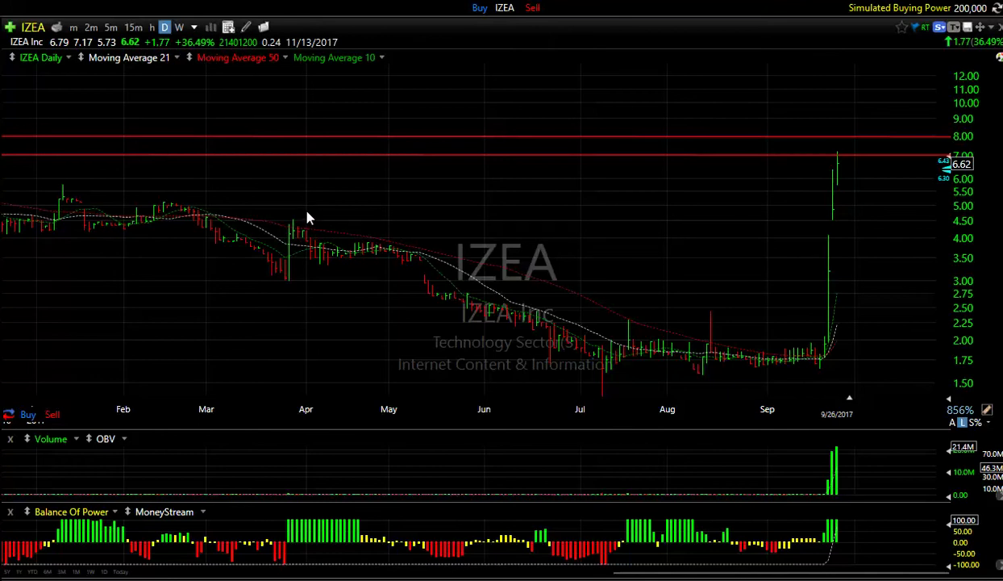
pyautogui.scroll(-5, 306, 217)
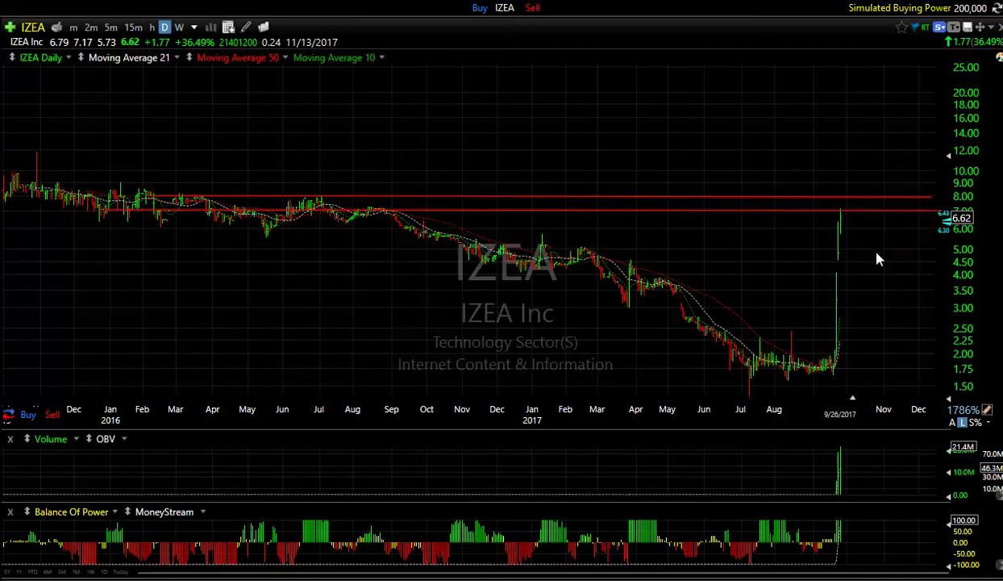
pyautogui.press('space')
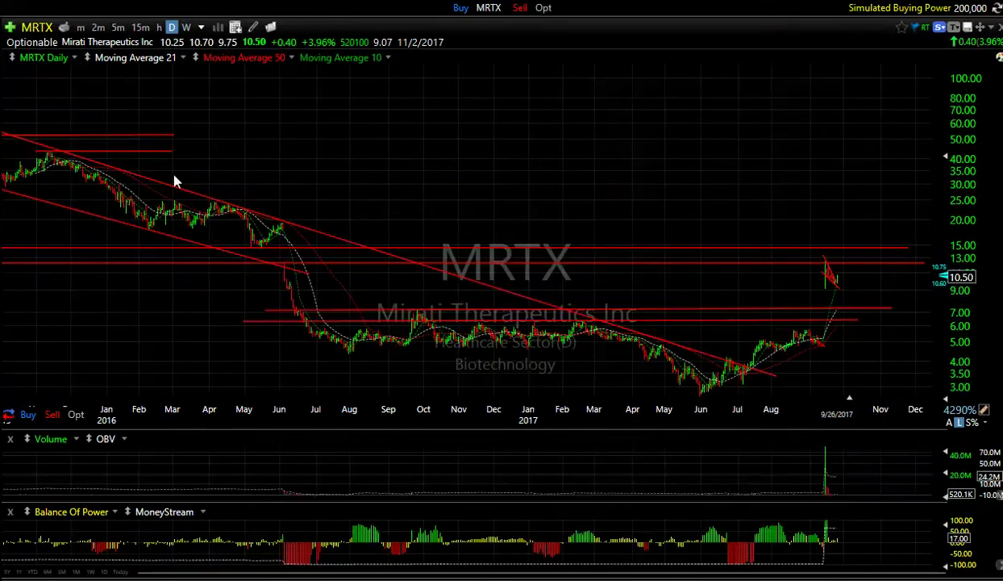
pyautogui.scroll(10, 419, 168)
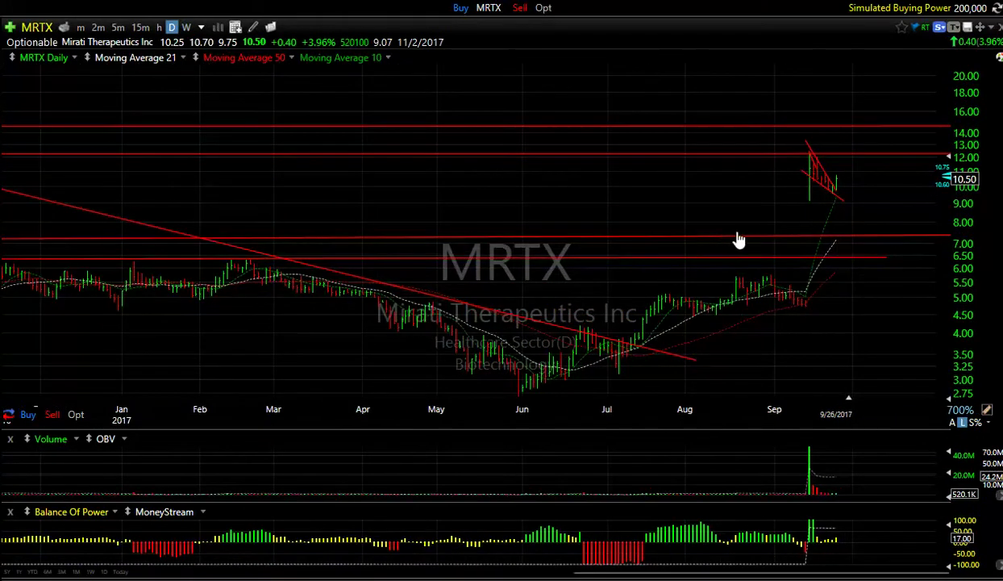
pyautogui.scroll(3, 597, 157)
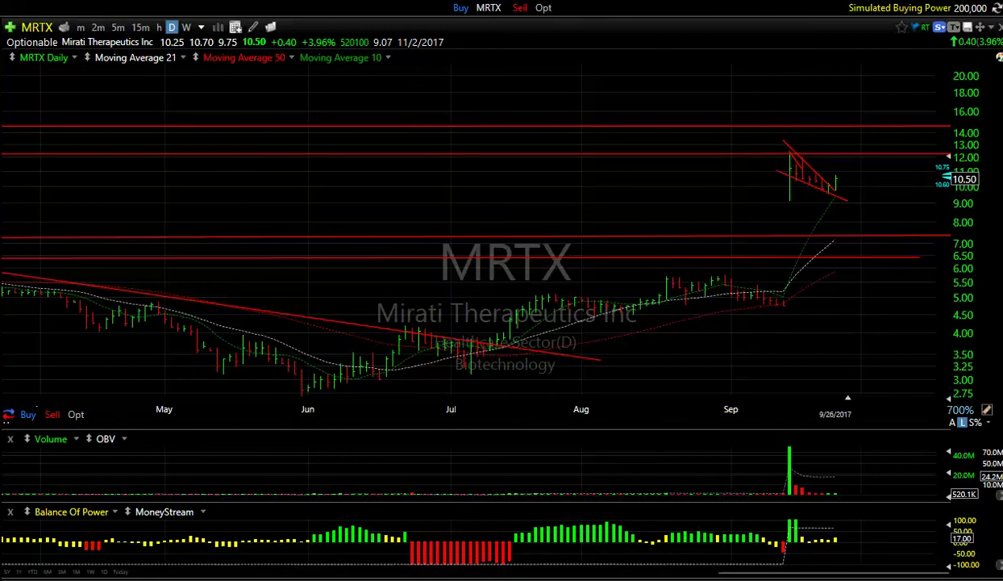
# Advance to RDNT and review its longer price history on the daily, 2-day and 3-day time frames.
pyautogui.press('space')
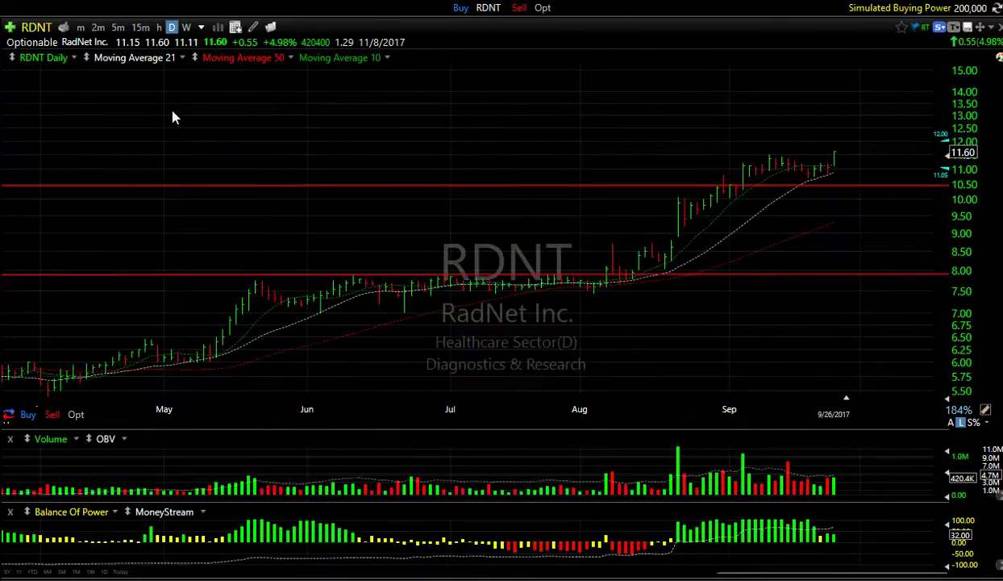
pyautogui.scroll(-4, 339, 222)
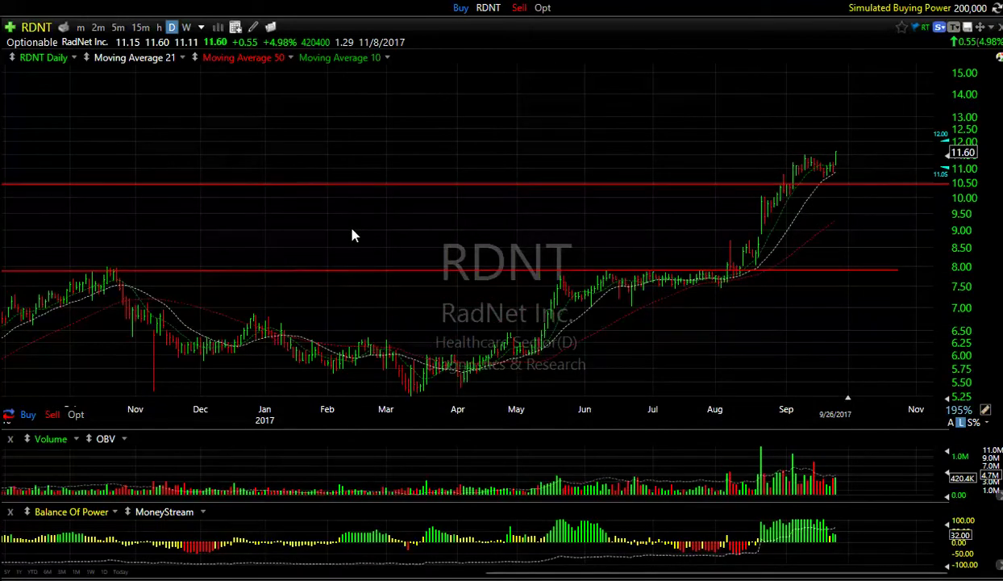
pyautogui.scroll(-2, 355, 253)
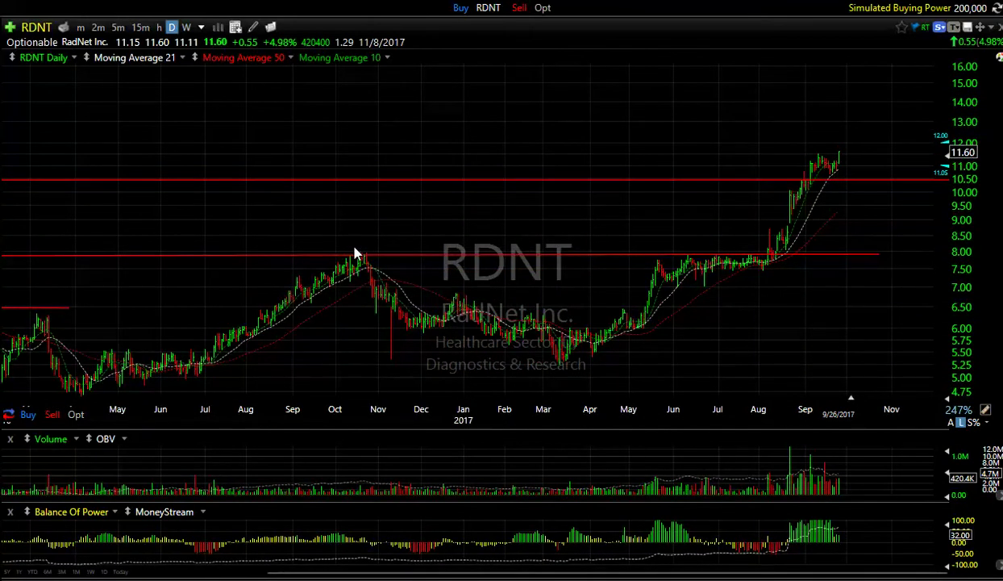
pyautogui.scroll(-2, 355, 248)
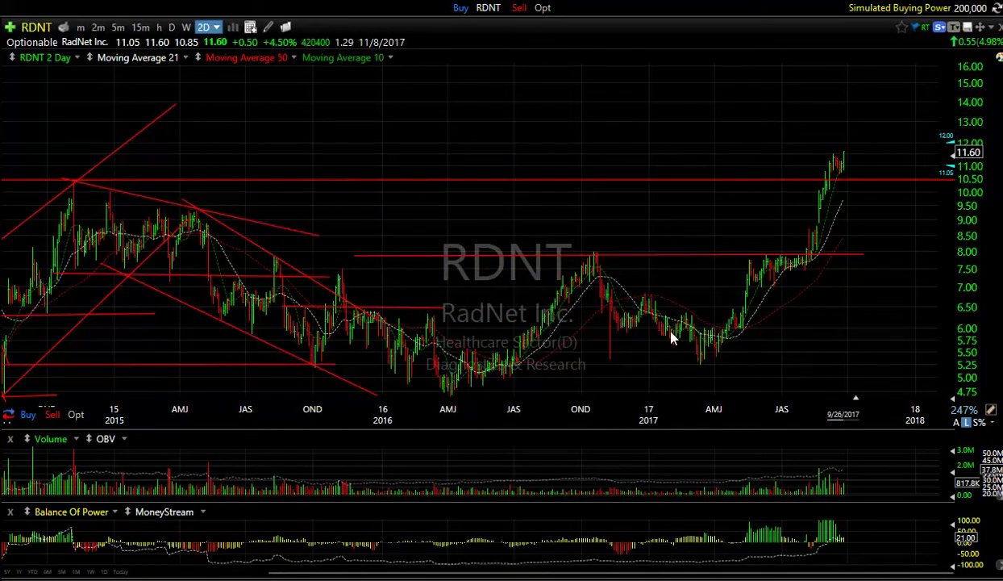
pyautogui.press('3')
pyautogui.press('d')
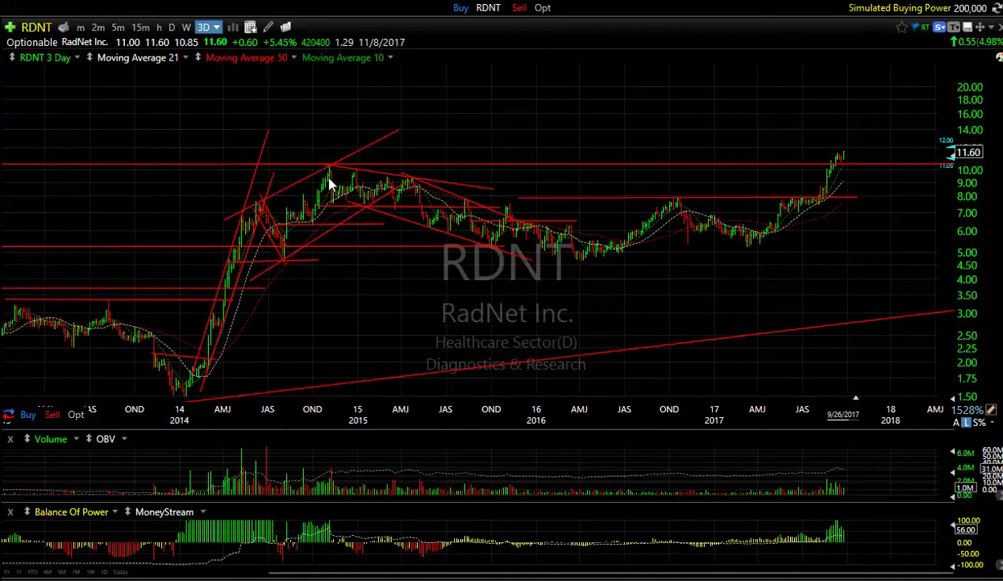
# Examine RDNT's long-term resistance on the monthly chart and return to the daily time frame.
pyautogui.press('m')
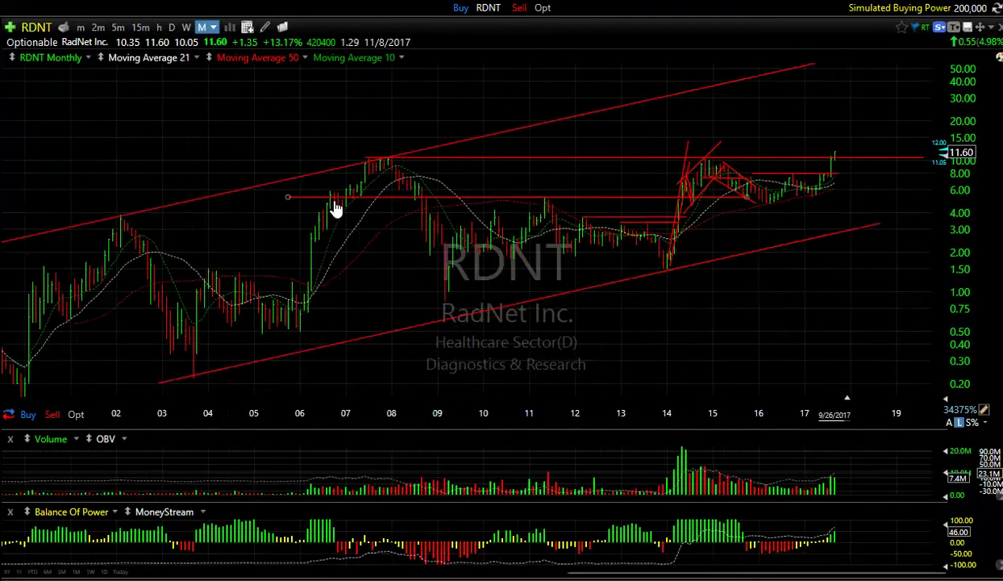
pyautogui.scroll(2, 335, 208)
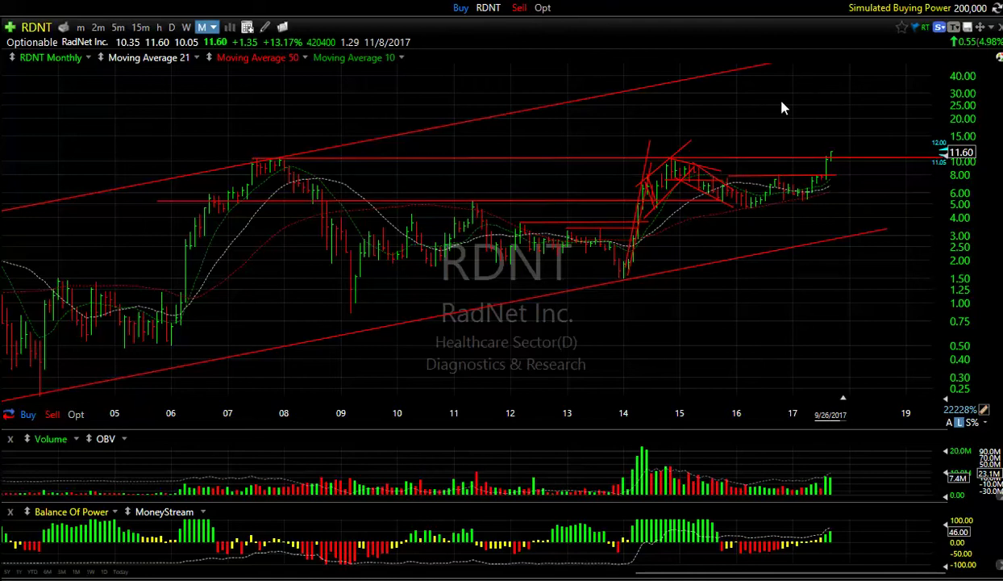
pyautogui.press('d')
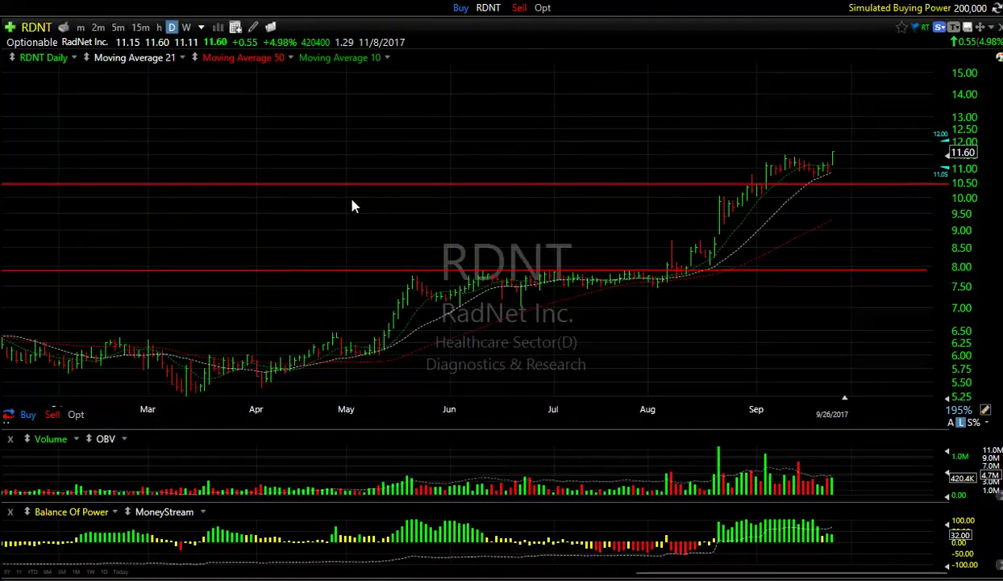
pyautogui.scroll(-3, 476, 370)
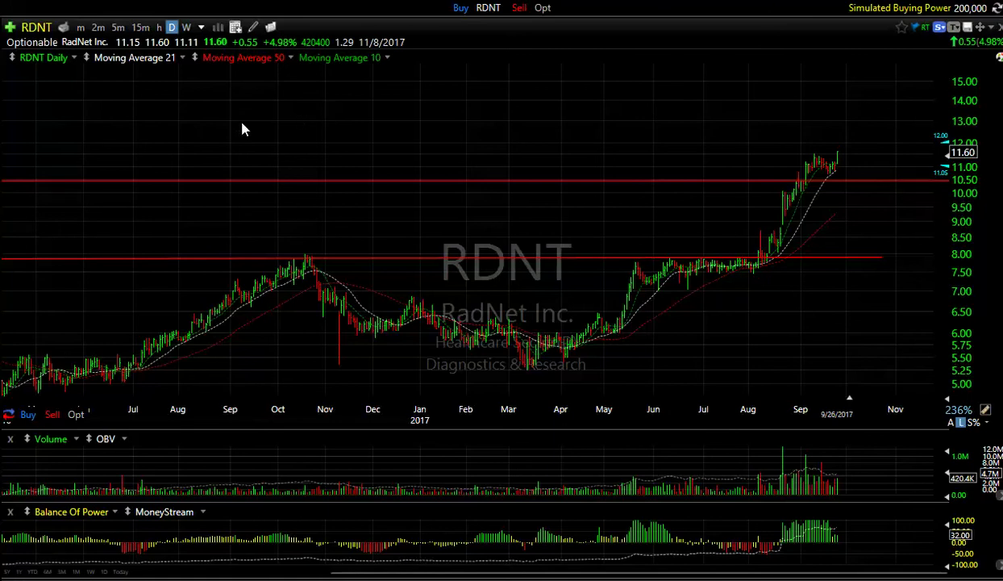
# Advance to RIG and move the horizontal line near 14.60 down to about 11.60, reaching beyond the latest daily bars.
pyautogui.press('space')
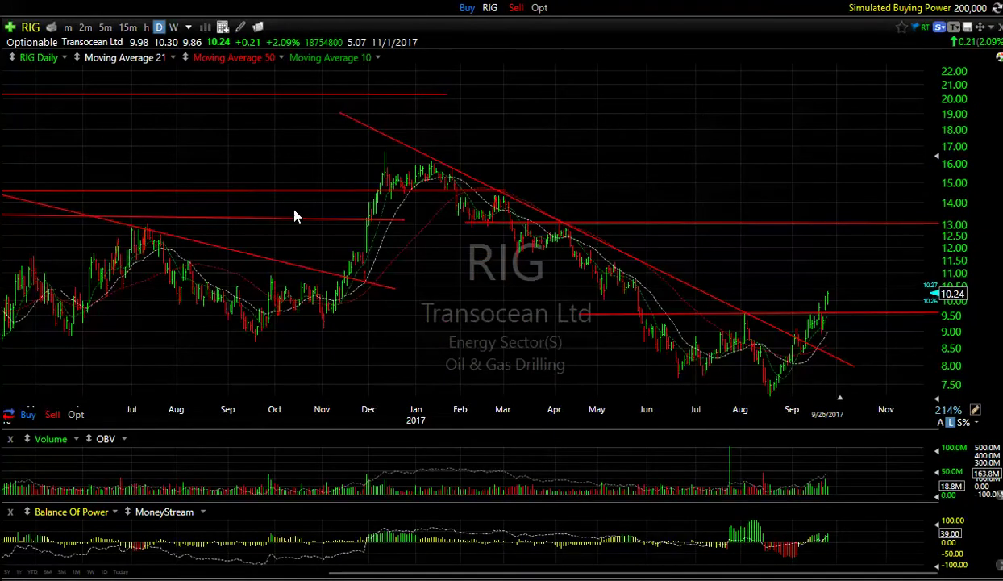
pyautogui.scroll(3, 310, 393)
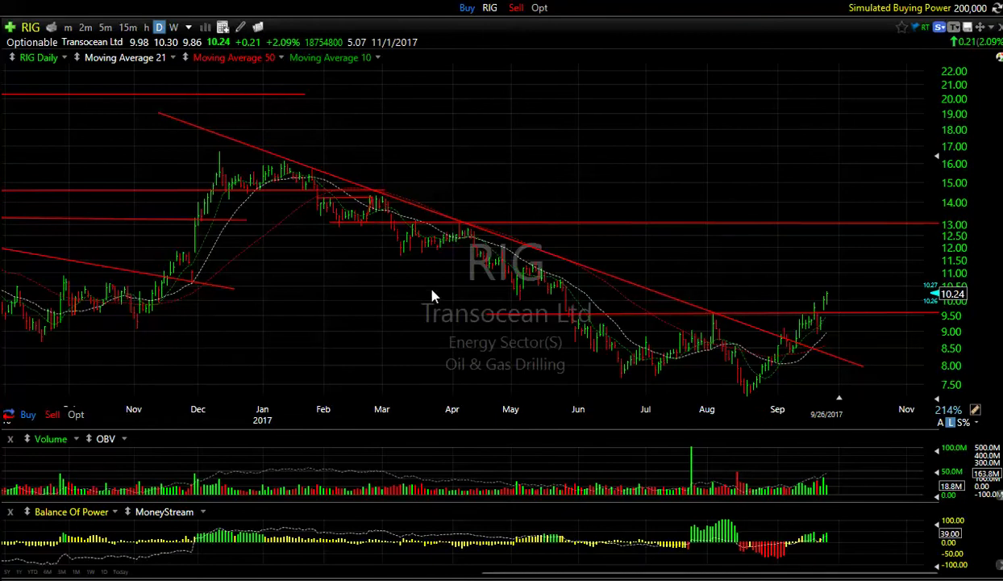
pyautogui.moveTo(253, 189); pyautogui.dragTo(942, 264)
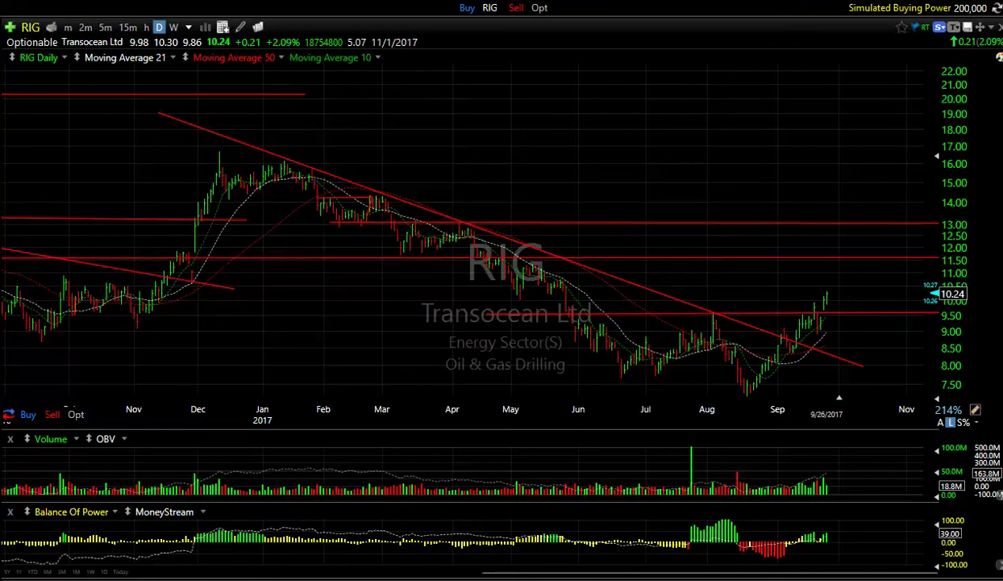
# Advance to USAT, review its daily and weekly charts, and inspect the price data of the May 2008 weekly bars.
pyautogui.press('space')
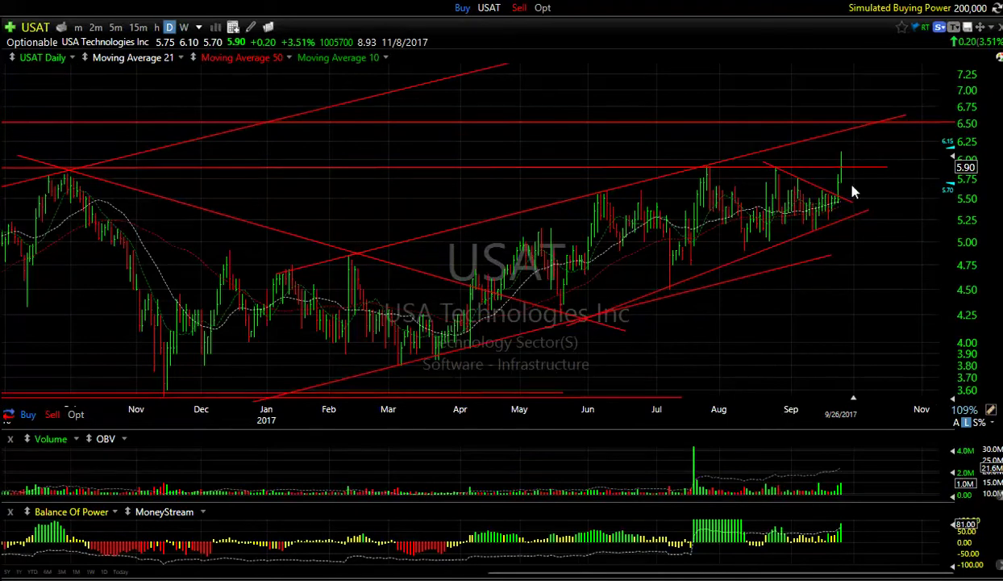
pyautogui.scroll(-3, 693, 170)
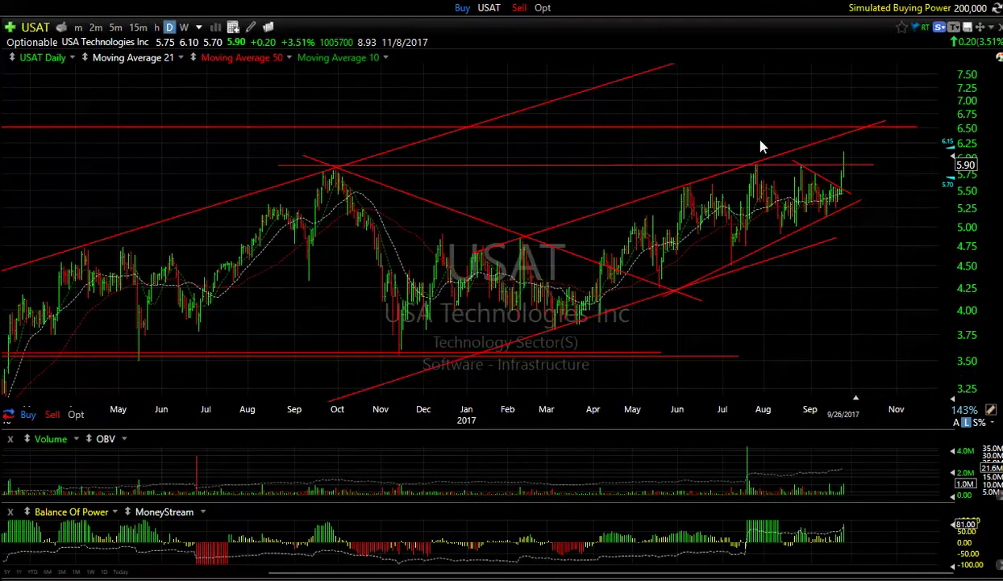
pyautogui.press('w')
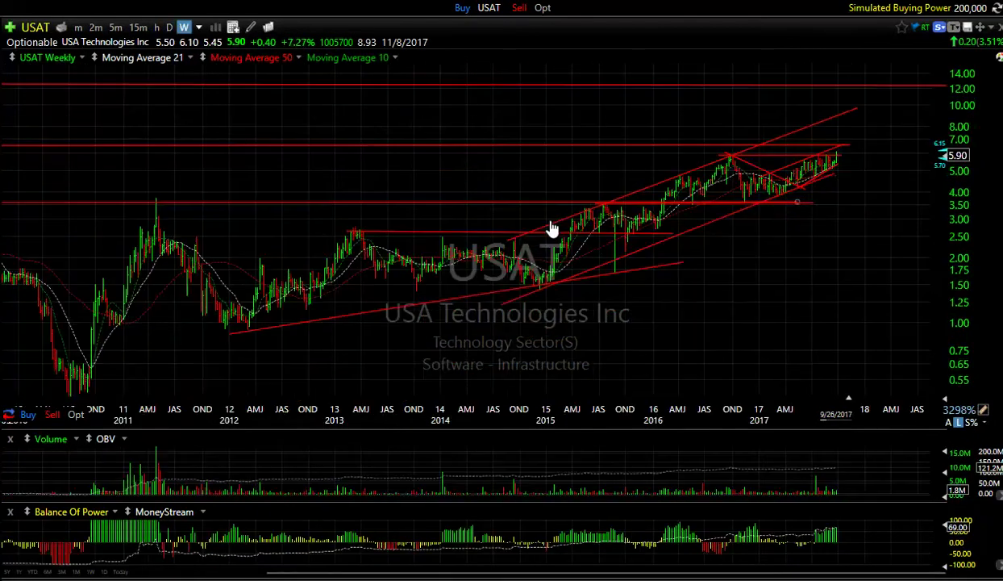
pyautogui.scroll(-2, 801, 293)
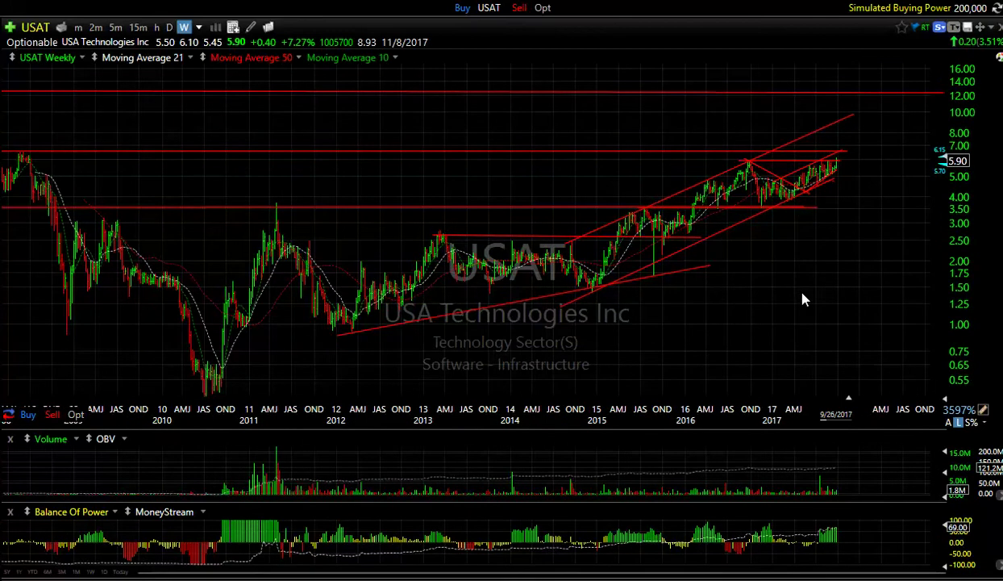
pyautogui.click(19, 176)
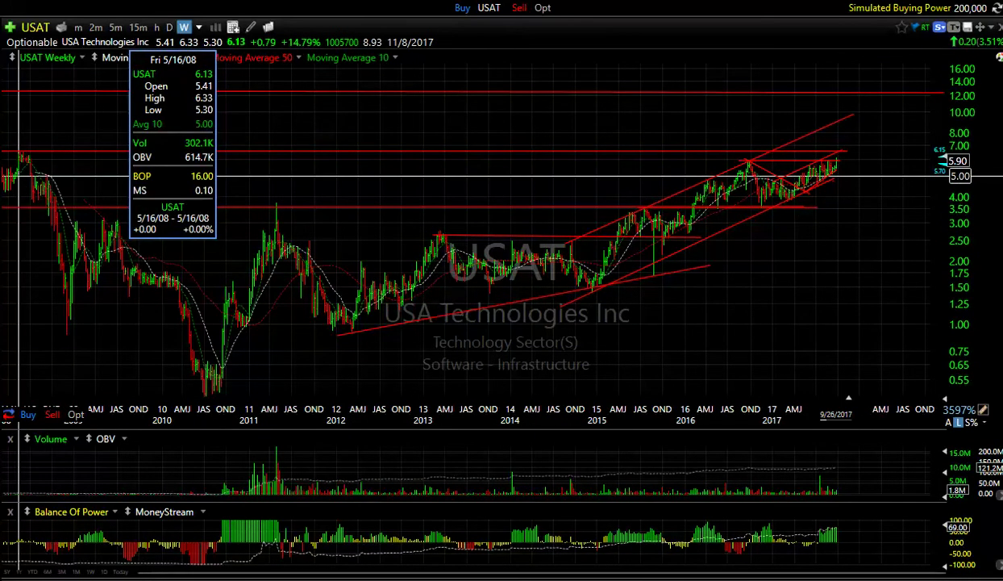
pyautogui.moveTo(20, 176); pyautogui.dragTo(18, 183)
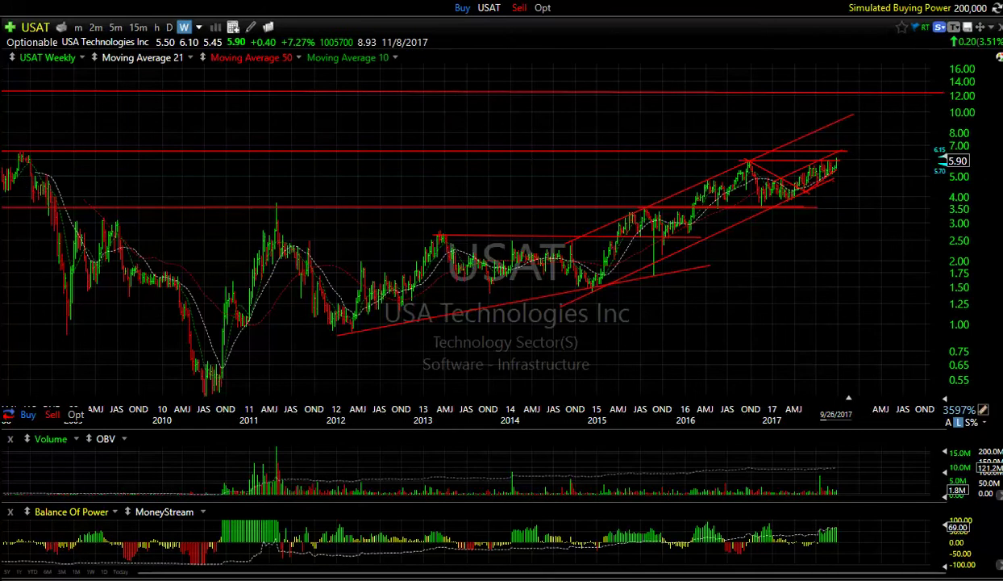
# Advance to VERI, switch it to the daily time frame and examine its rising channel since August.
pyautogui.press('space')
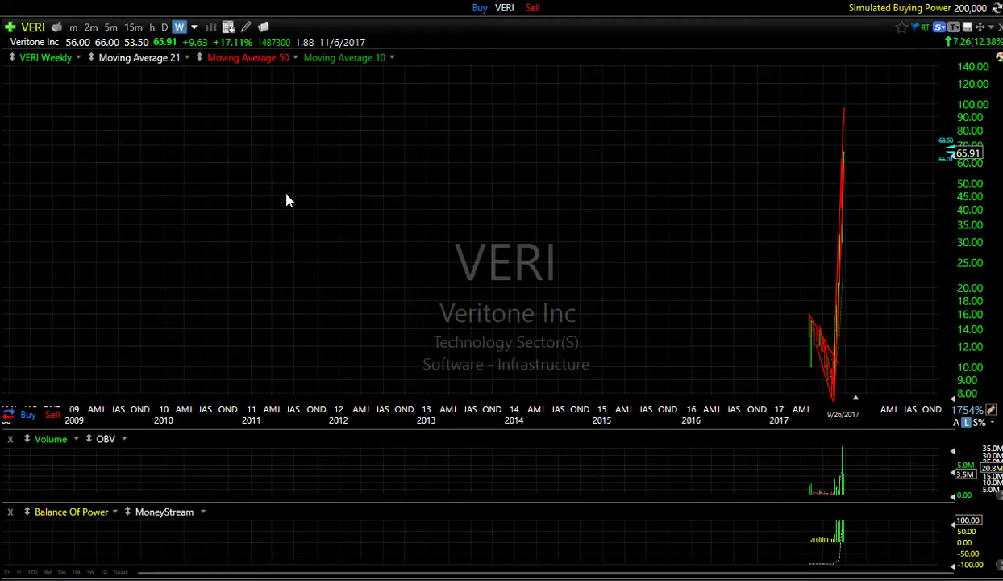
pyautogui.scroll(2, 289, 200)
pyautogui.press('d')
pyautogui.scroll(4, 358, 224)
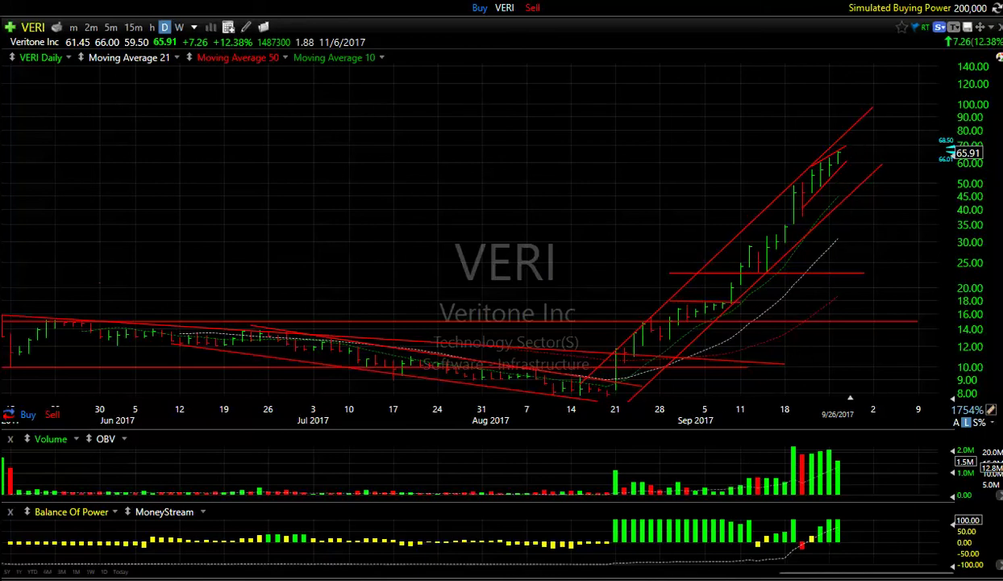
# Advance to YY and review its daily chart and volume, going back to spring 2016.
pyautogui.press('space')
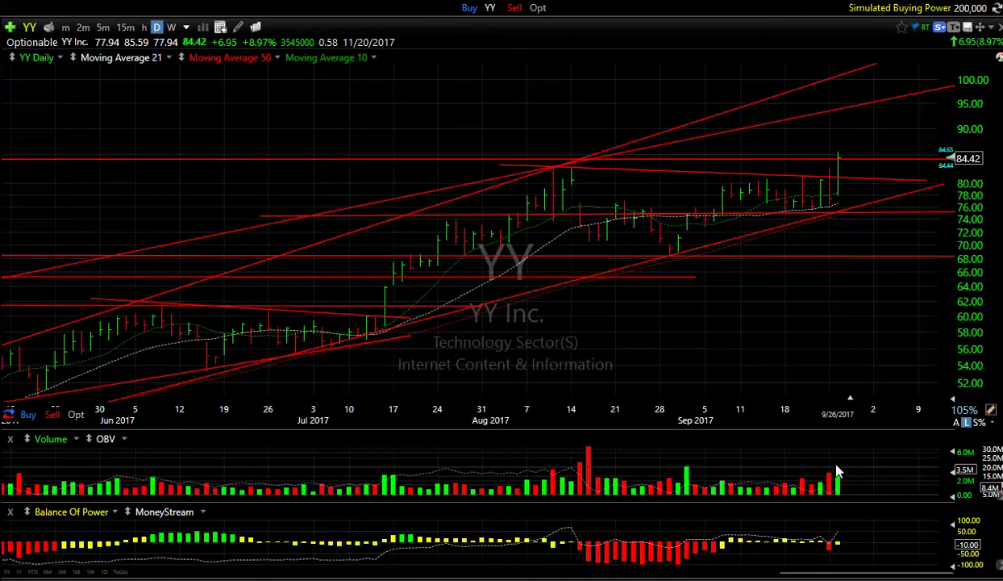
pyautogui.moveTo(588, 416); pyautogui.dragTo(765, 389)
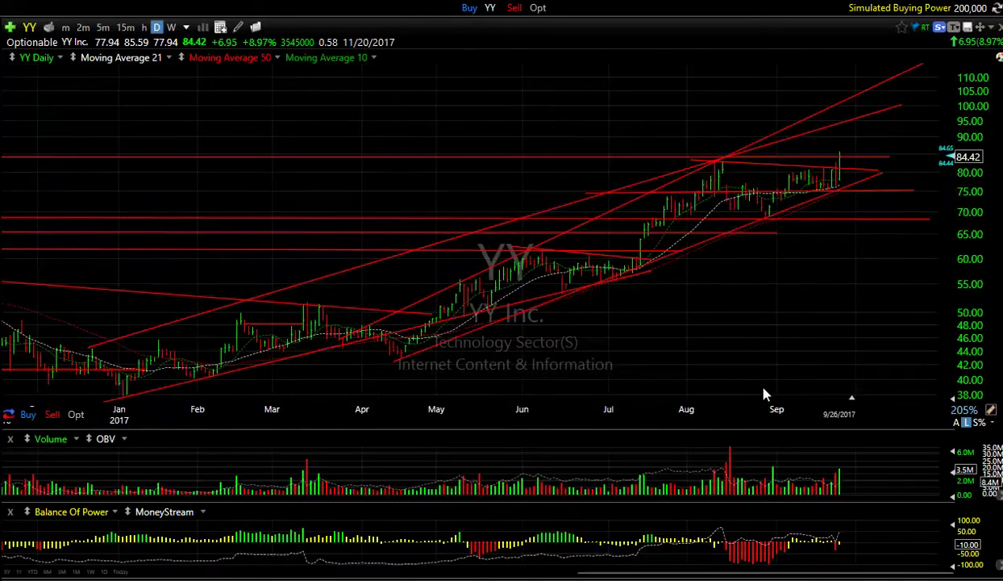
pyautogui.scroll(-3, 766, 395)
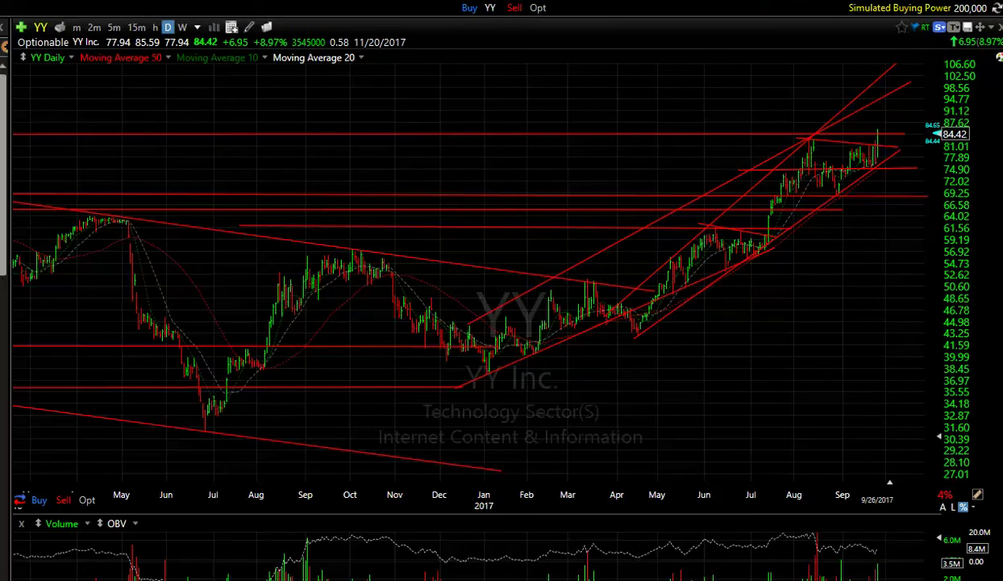
# Advance to CPLA, examine its recent daily price channel, and move on to the CYBR daily chart.
pyautogui.press('space')
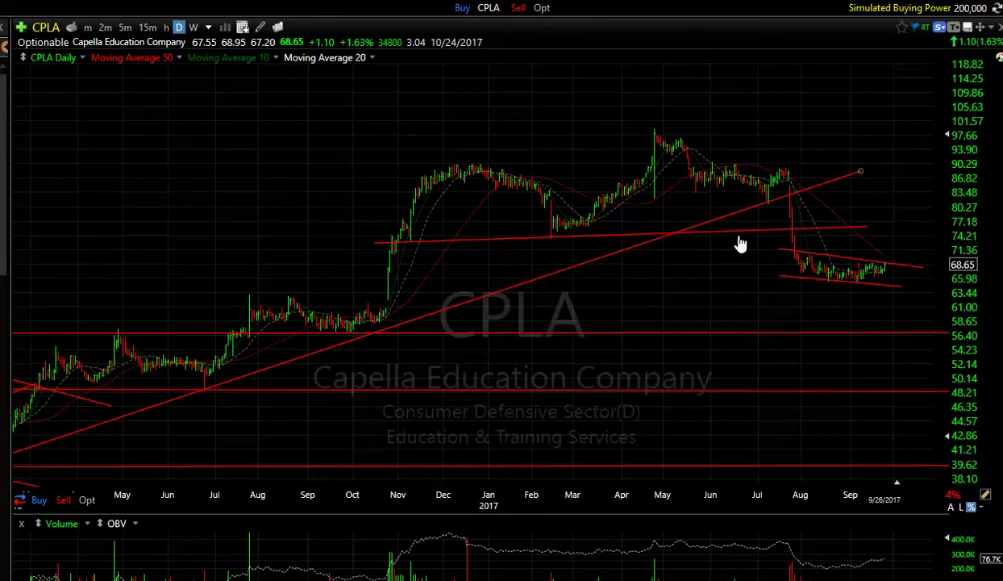
pyautogui.moveTo(819, 258)
pyautogui.press('space')
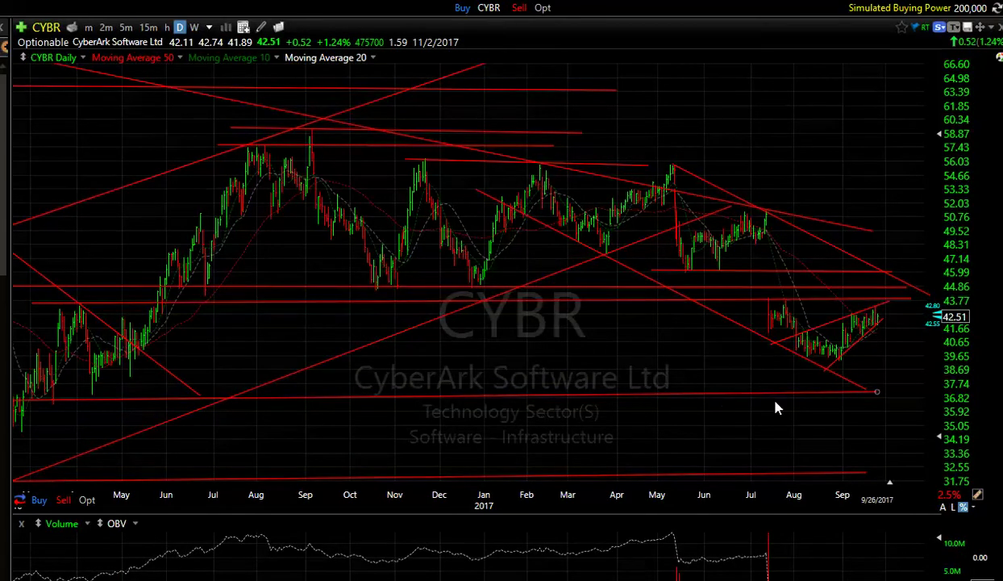
# Nudge the start of CYBR's short rising support line, and on DKS extend the line under the August–September lows back to July.
pyautogui.moveTo(822, 373); pyautogui.dragTo(822, 377)
pyautogui.press('space')
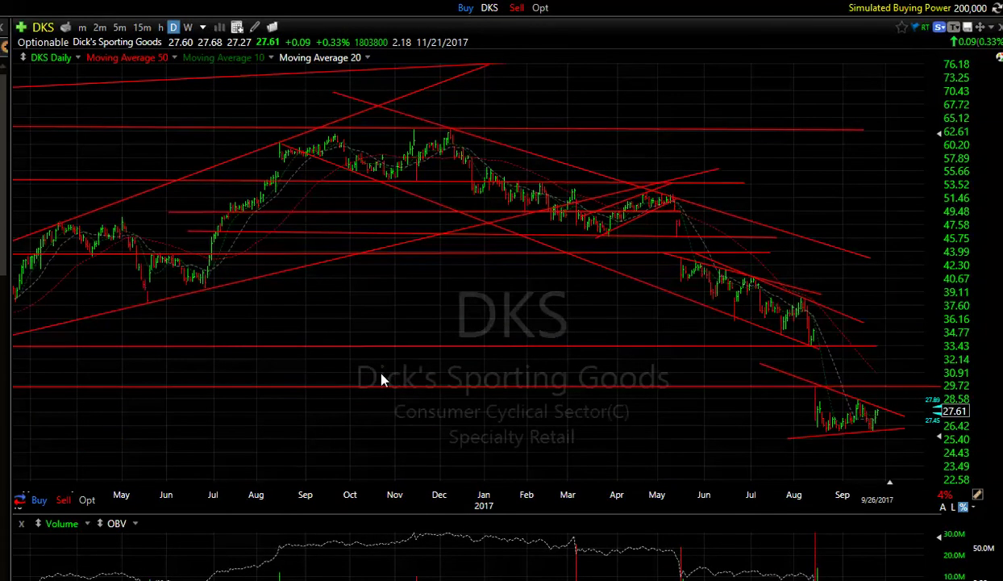
pyautogui.moveTo(775, 437); pyautogui.dragTo(751, 431)
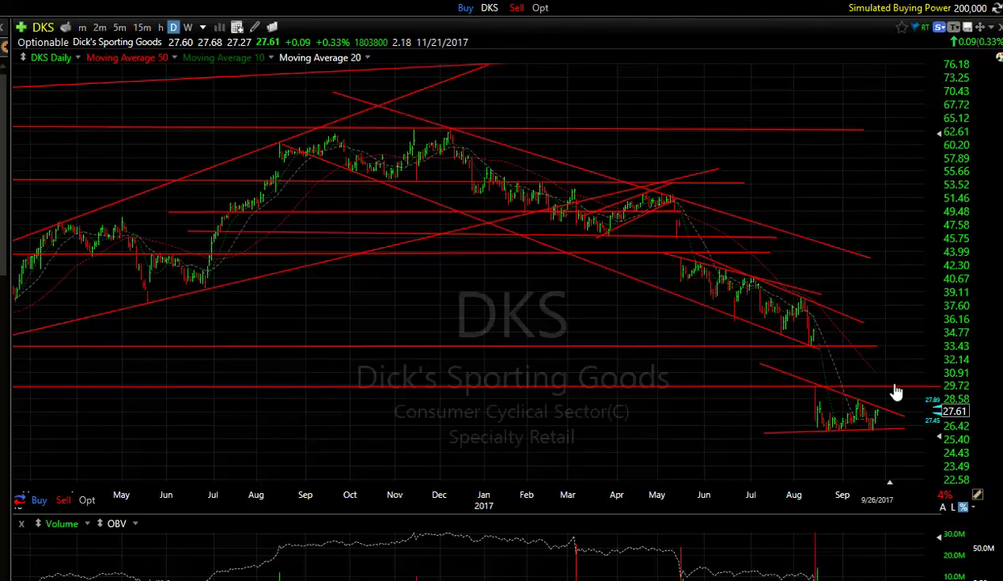
# Review DKS on the 4-day and 6-day time frames and return to its daily chart.
pyautogui.press('4')
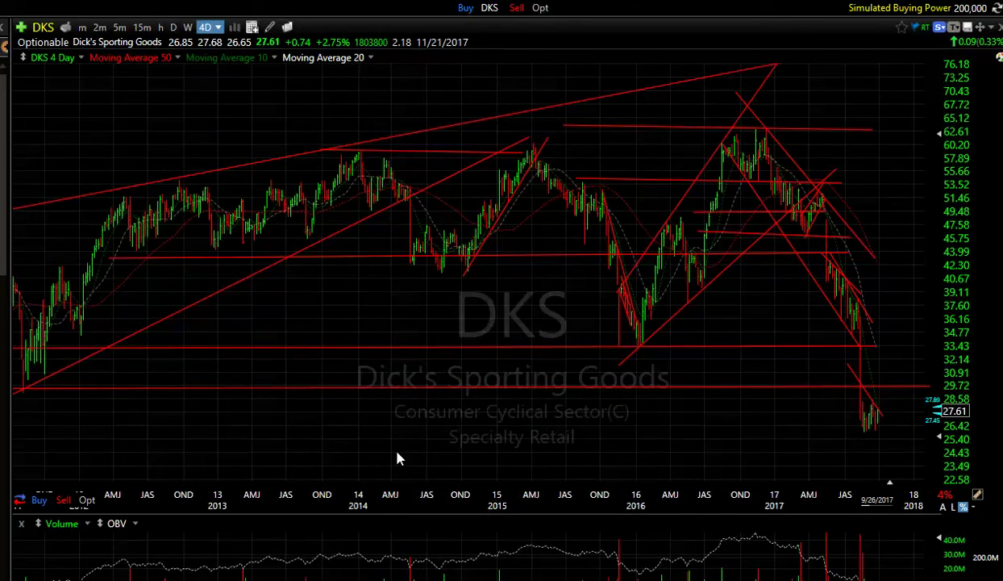
pyautogui.write('6d')
pyautogui.press('Return')
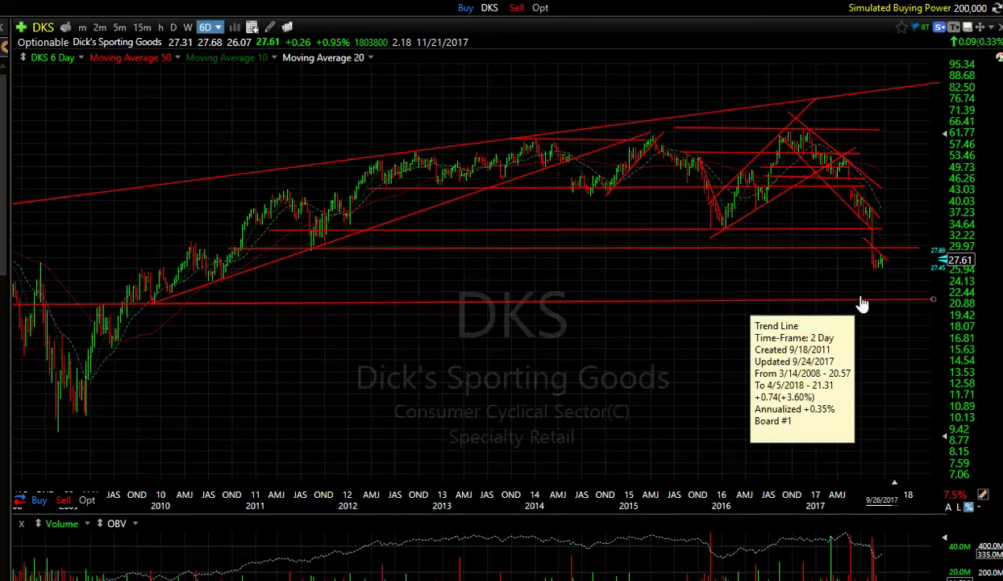
pyautogui.write('d')
pyautogui.press('Return')
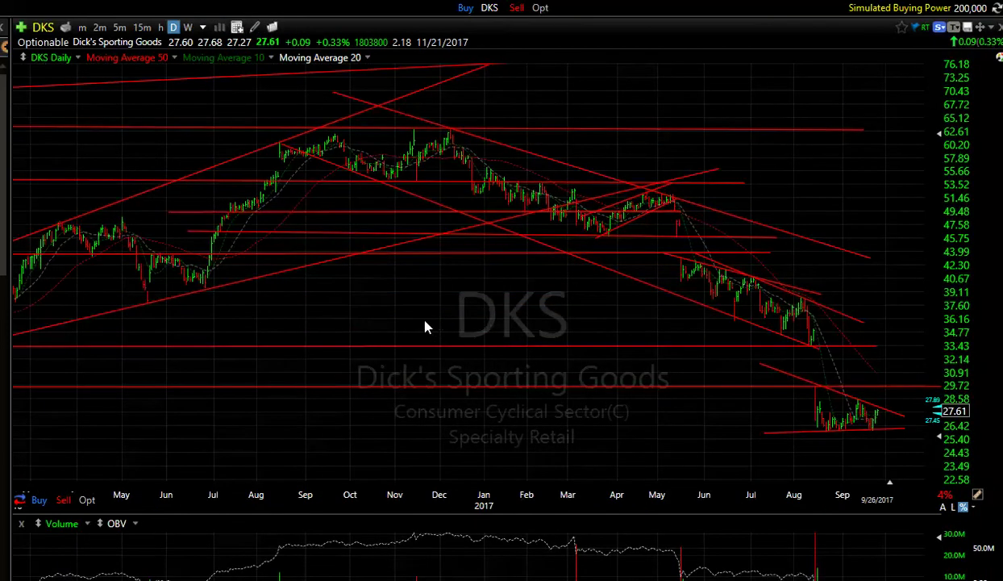
# Advance to ELLI and extend the horizontal support line near 73.85 back to December 2015.
pyautogui.press('space')
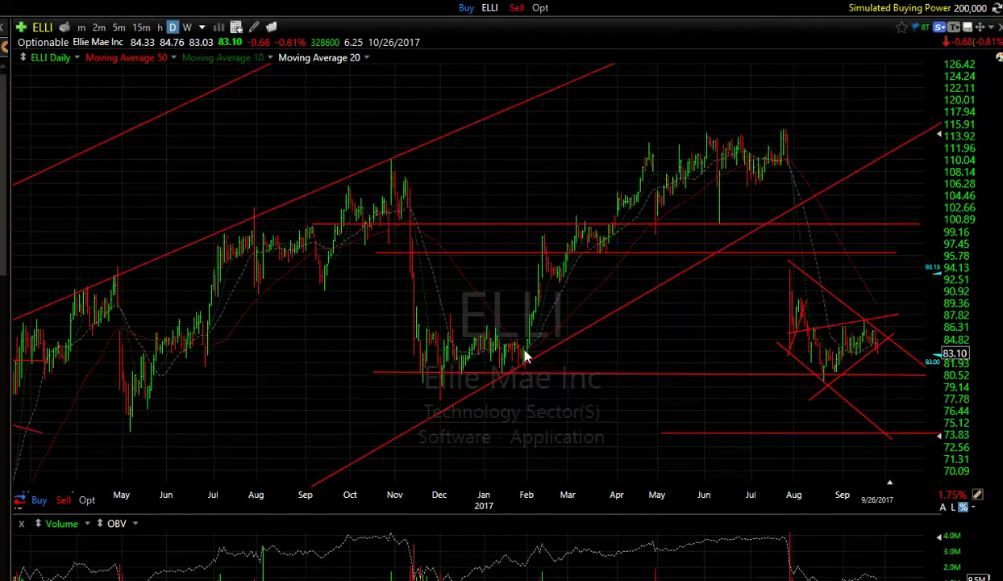
pyautogui.scroll(-1, 516, 347)
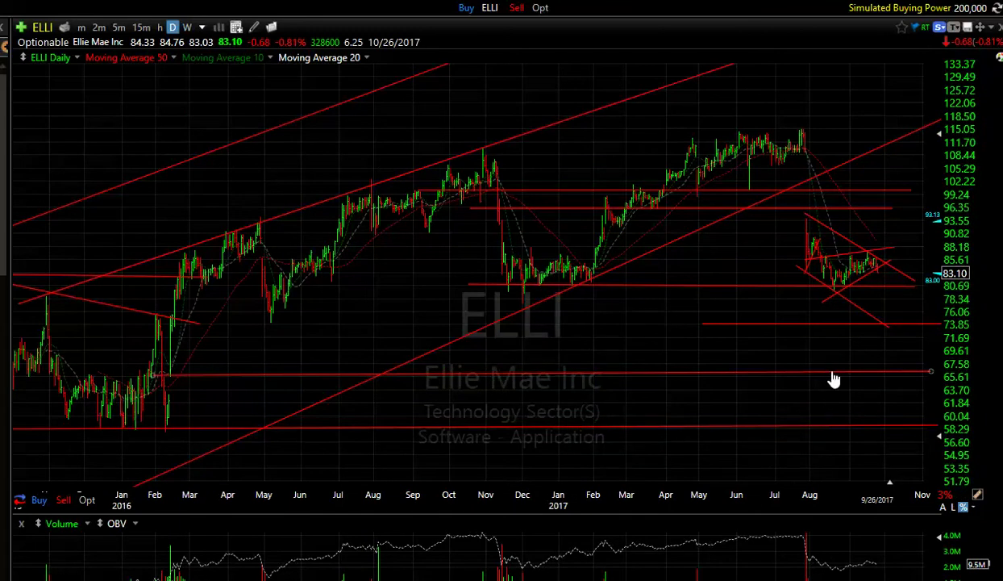
pyautogui.moveTo(695, 329); pyautogui.dragTo(92, 332)
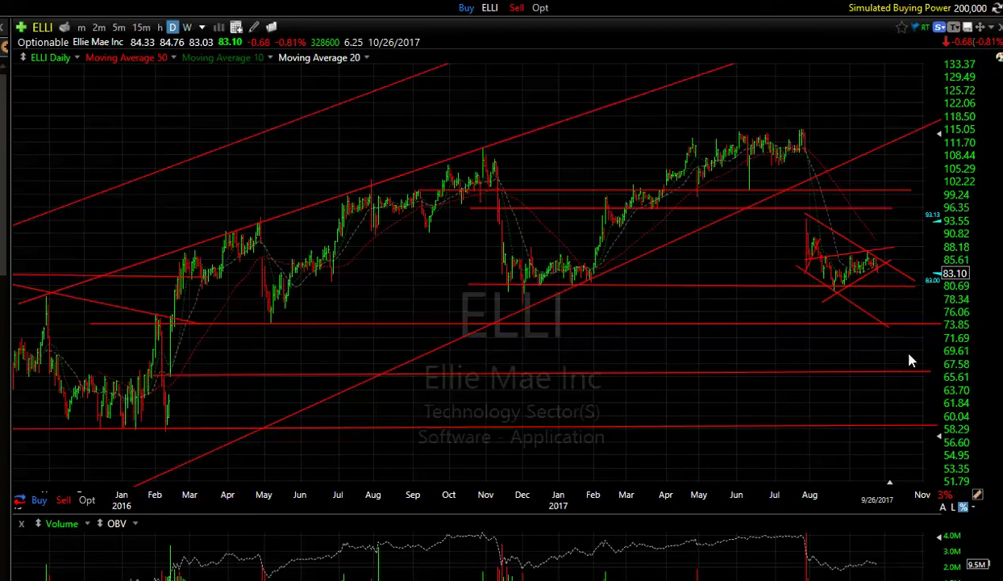
pyautogui.moveTo(915, 377)
pyautogui.click(144, 166)
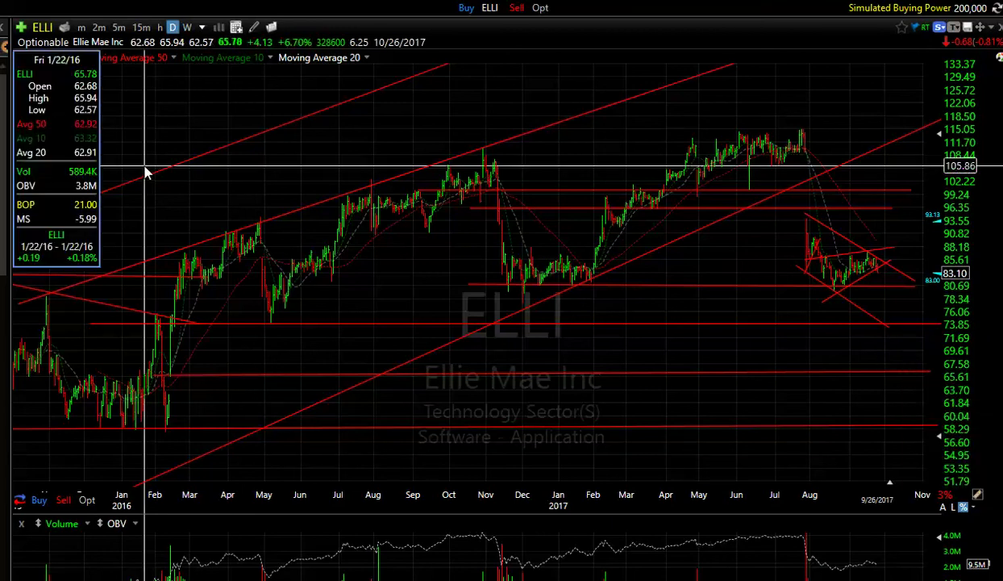
# Advance to HA and examine its descending daily channel and the support levels below the price.
pyautogui.press('space')
pyautogui.scroll(3, 597, 233)
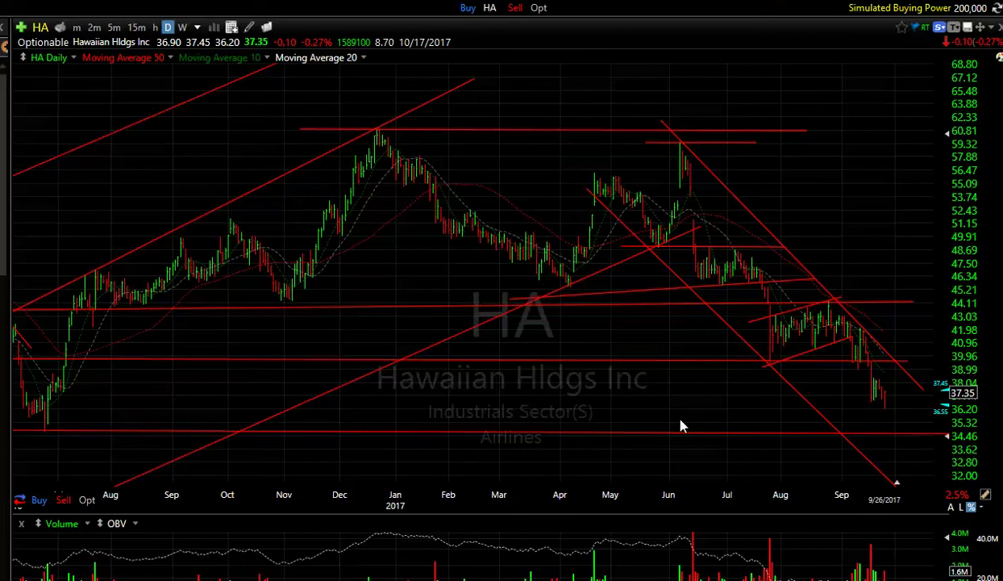
pyautogui.scroll(-2, 673, 411)
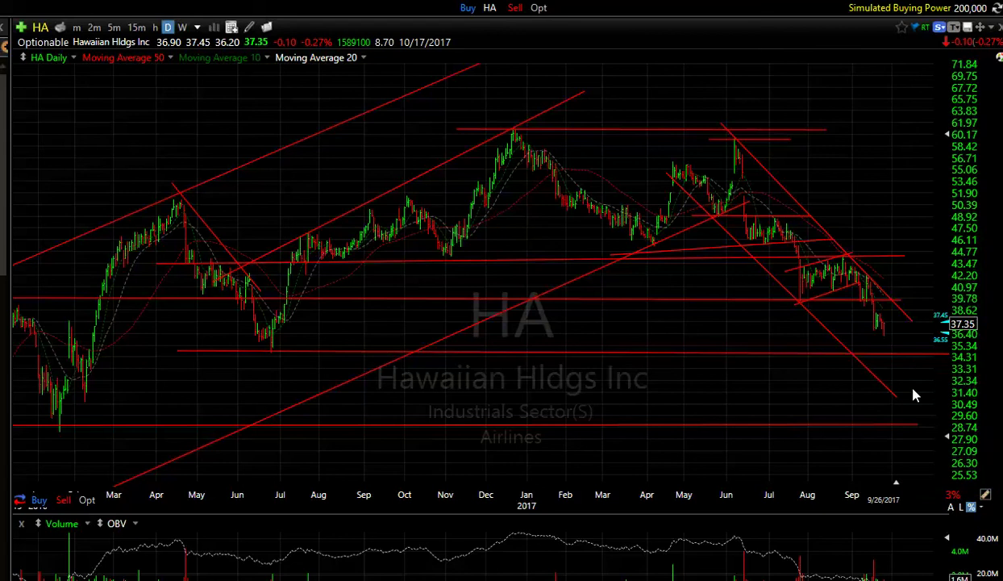
# Advance to HRC and draw two parallel rising trend lines around the small rebound in late September.
pyautogui.press('space')
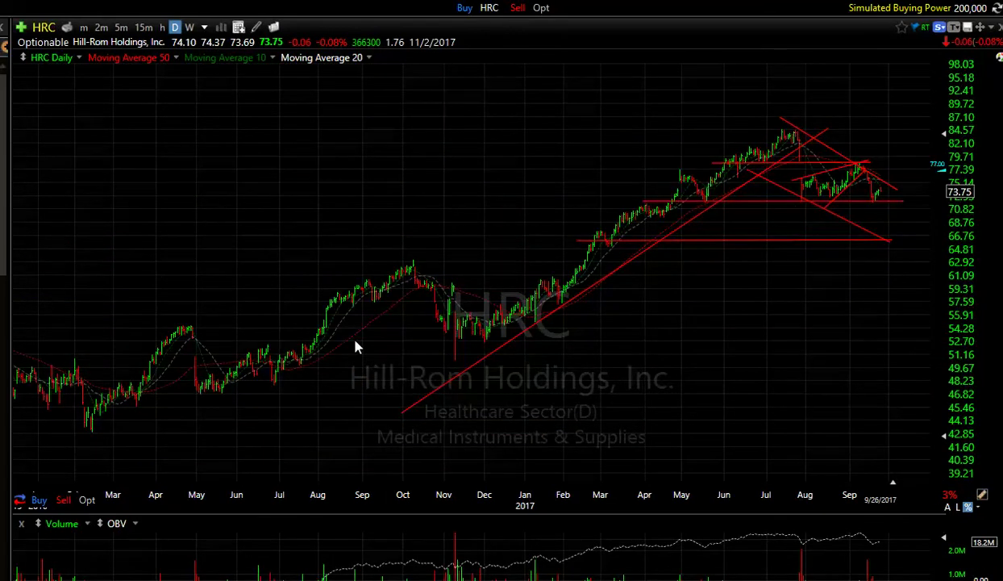
pyautogui.scroll(1, 516, 306)
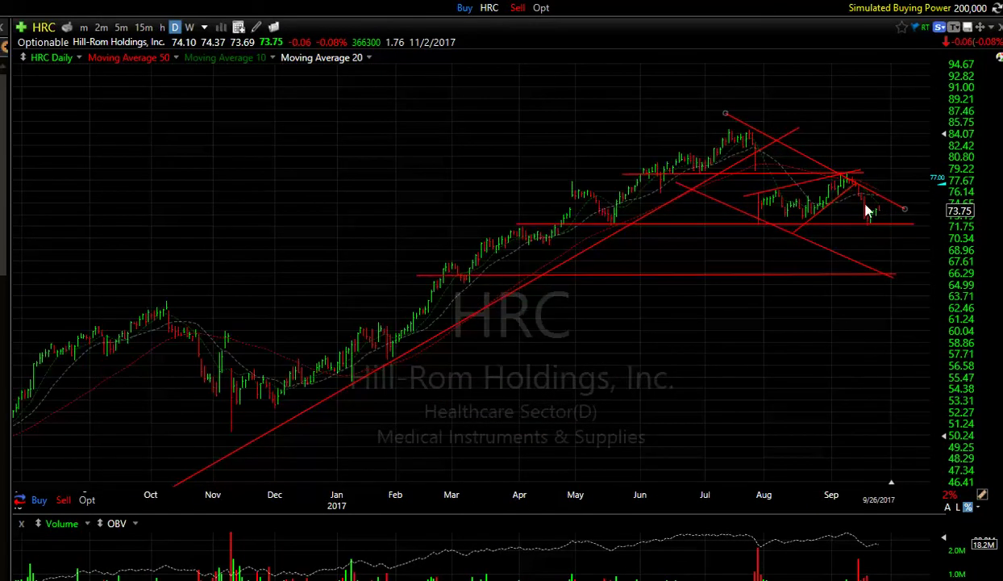
pyautogui.scroll(2, 875, 238)
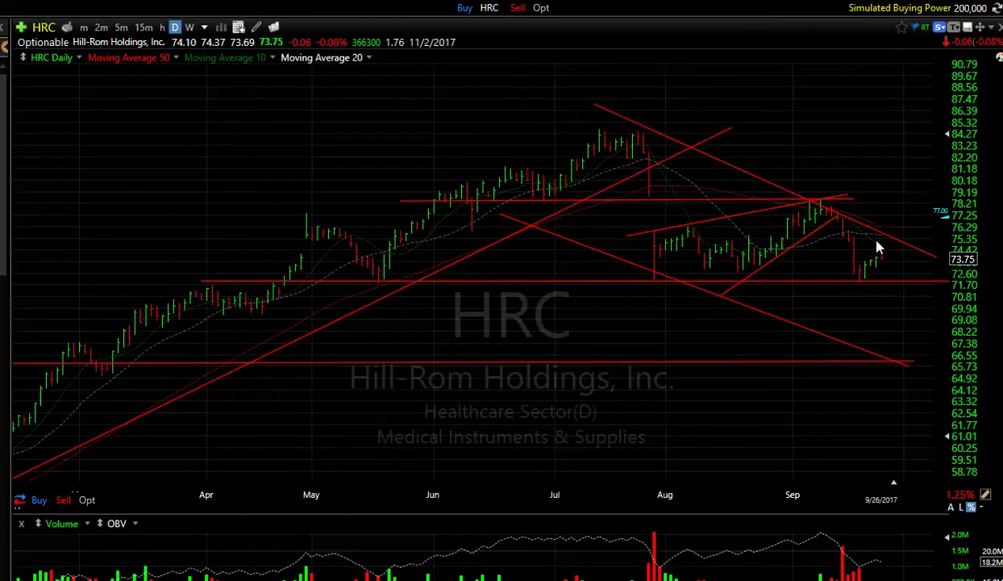
pyautogui.hotkey('alt', 't')
pyautogui.click(852, 293)
pyautogui.moveTo(852, 293)
pyautogui.mouseDown()
pyautogui.moveTo(885, 236)
pyautogui.moveTo(892, 258)
pyautogui.mouseUp()
pyautogui.moveTo(832, 276)
pyautogui.mouseDown()
pyautogui.moveTo(851, 246)
pyautogui.moveTo(899, 249)
pyautogui.moveTo(895, 241)
pyautogui.mouseUp()
pyautogui.scroll(-3, 242, 210)
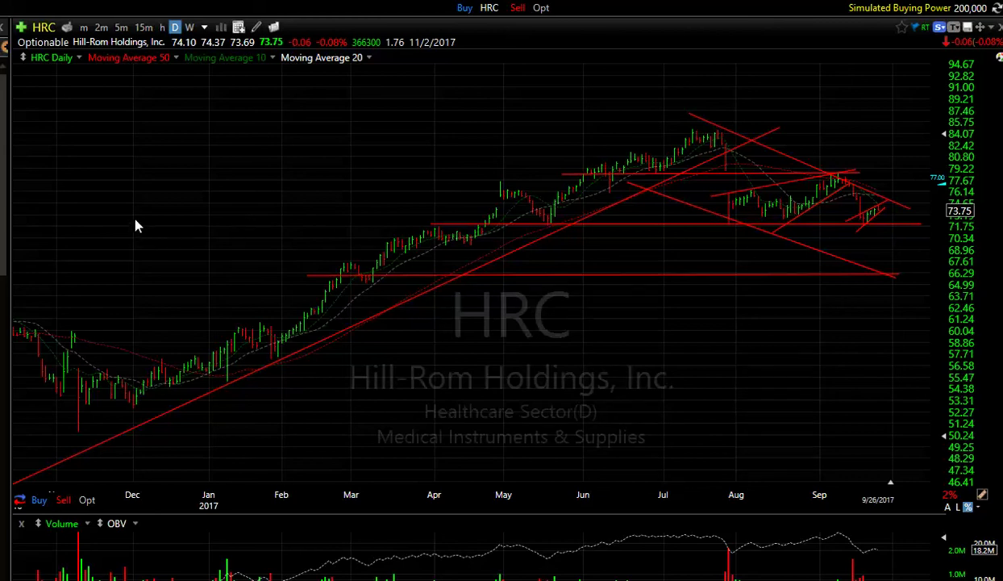
# Advance to IIIN and extend the rising support line under the August–September lows past the latest bar.
pyautogui.press('space')
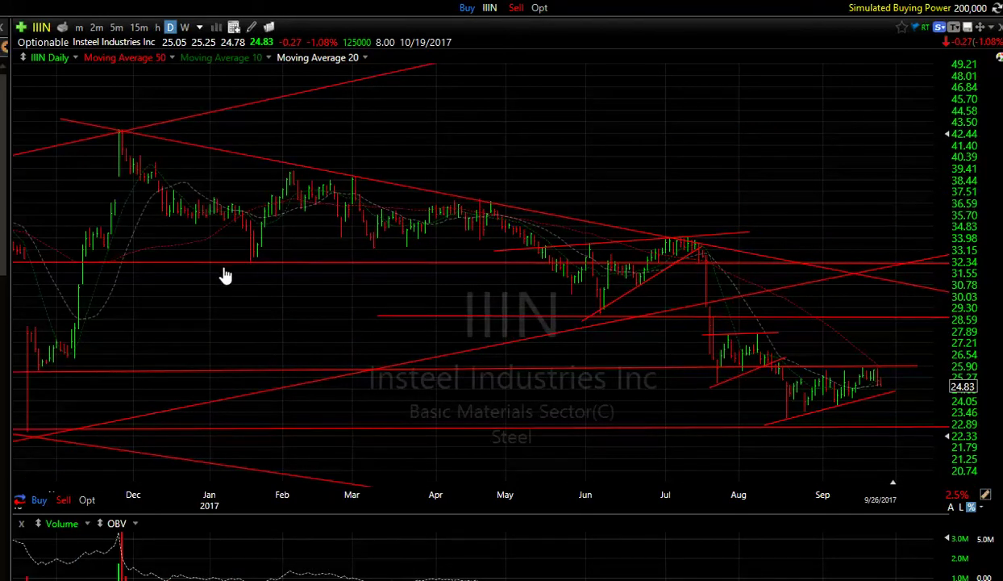
pyautogui.scroll(-5, 234, 280)
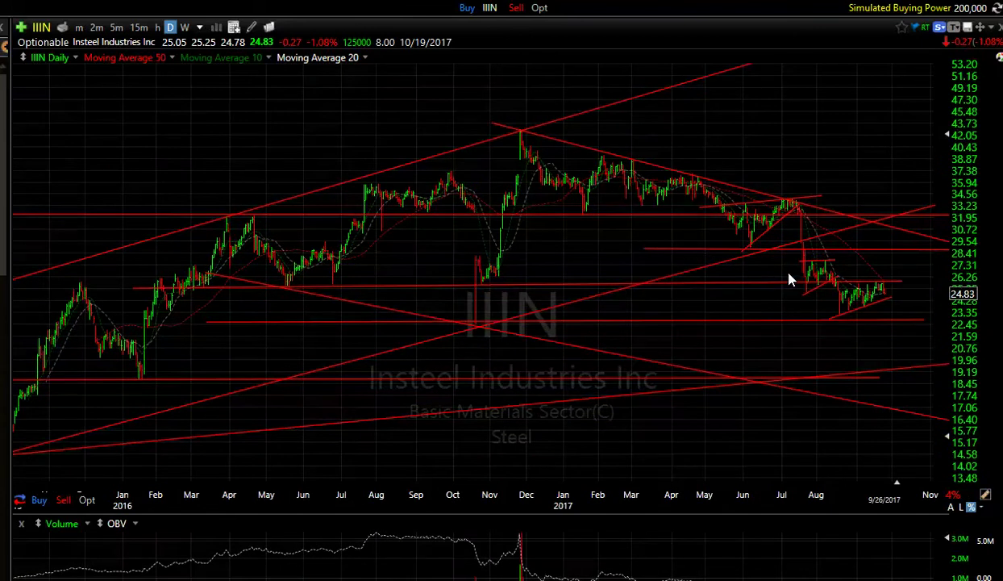
pyautogui.moveTo(887, 296); pyautogui.dragTo(913, 284)
# Advance through PCMI and PLAY, examining each daily chart's recent rising channel both close up and over a longer period.
pyautogui.press('space')
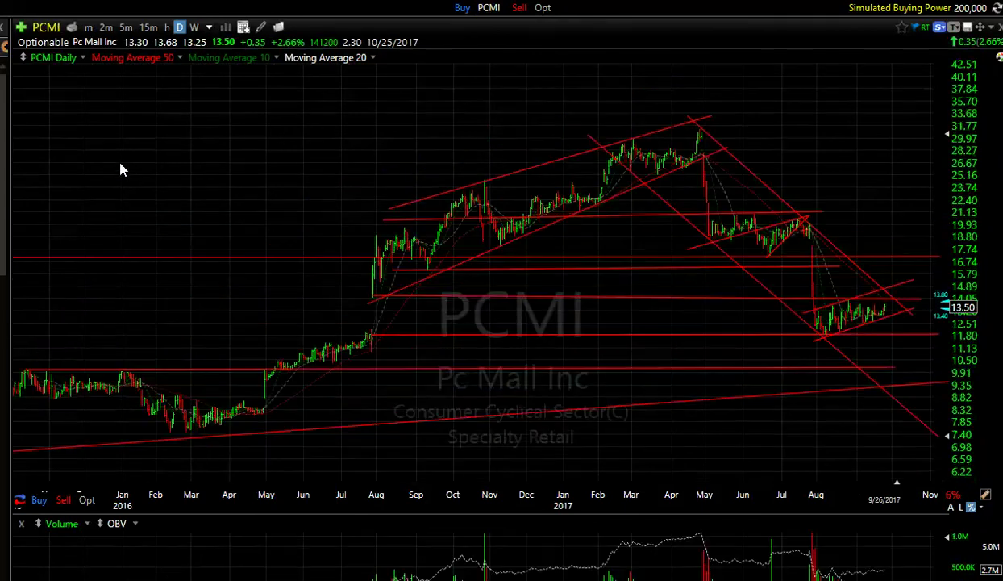
pyautogui.scroll(3, 298, 228)
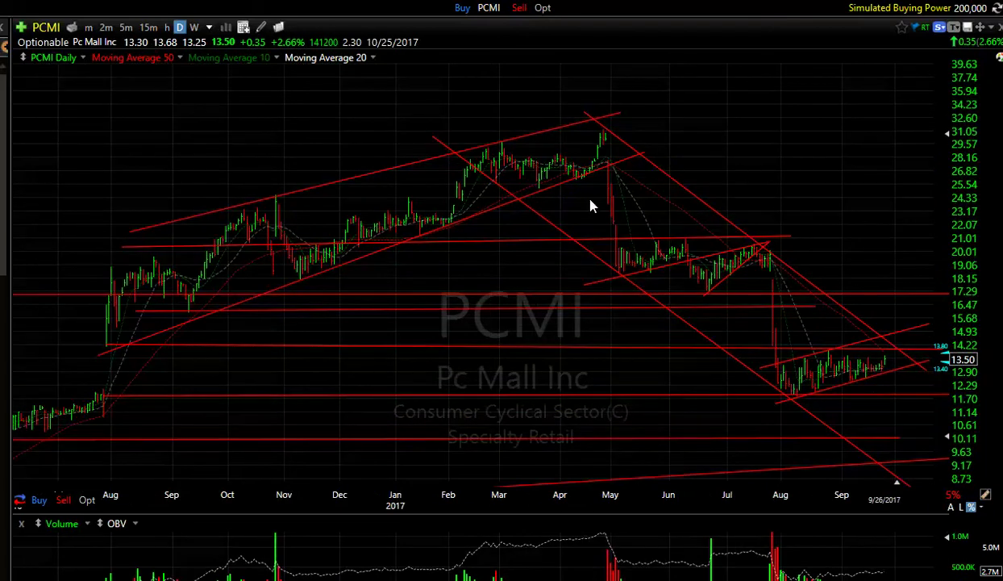
pyautogui.scroll(-2, 695, 358)
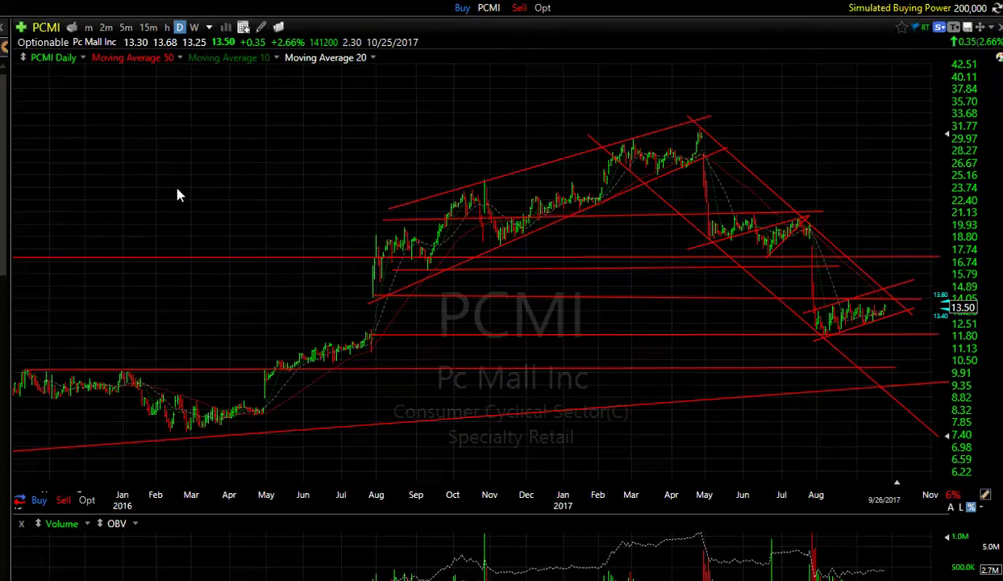
pyautogui.press('space')
pyautogui.scroll(2, 420, 208)
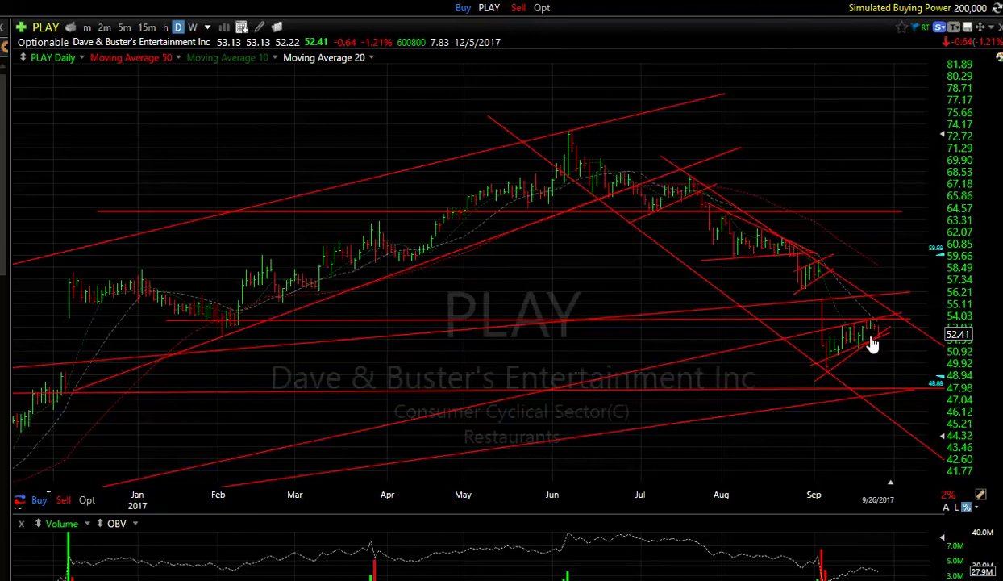
pyautogui.scroll(-2, 877, 291)
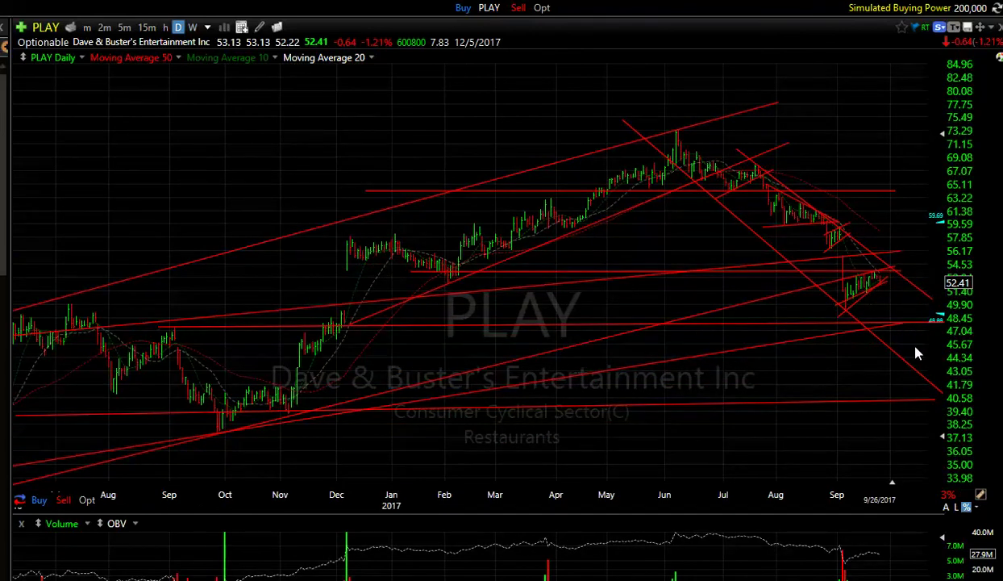
# Advance through PLT and TRUE, examining their daily price patterns since the summer gaps down and nearby support lines.
pyautogui.press('space')
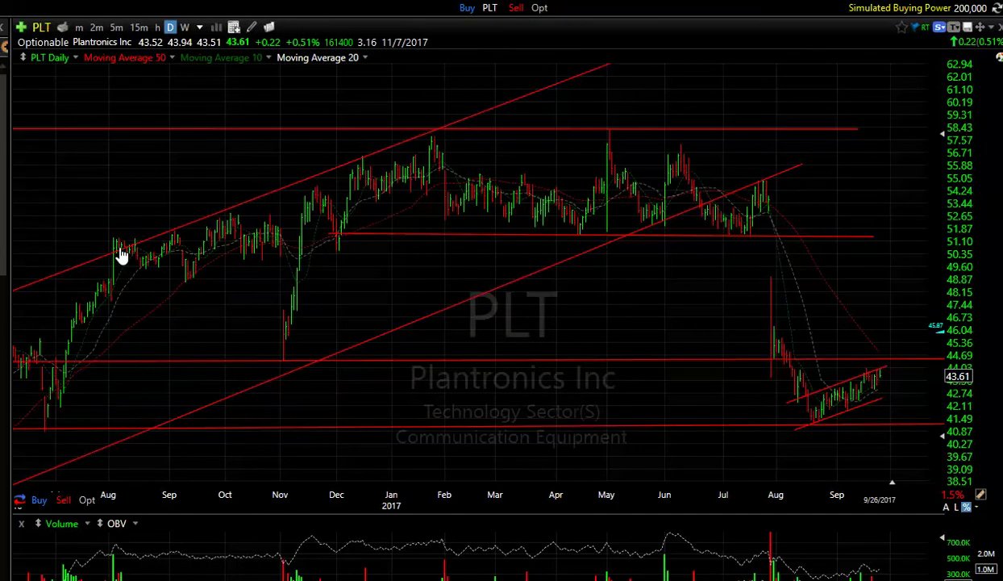
pyautogui.scroll(-2, 581, 316)
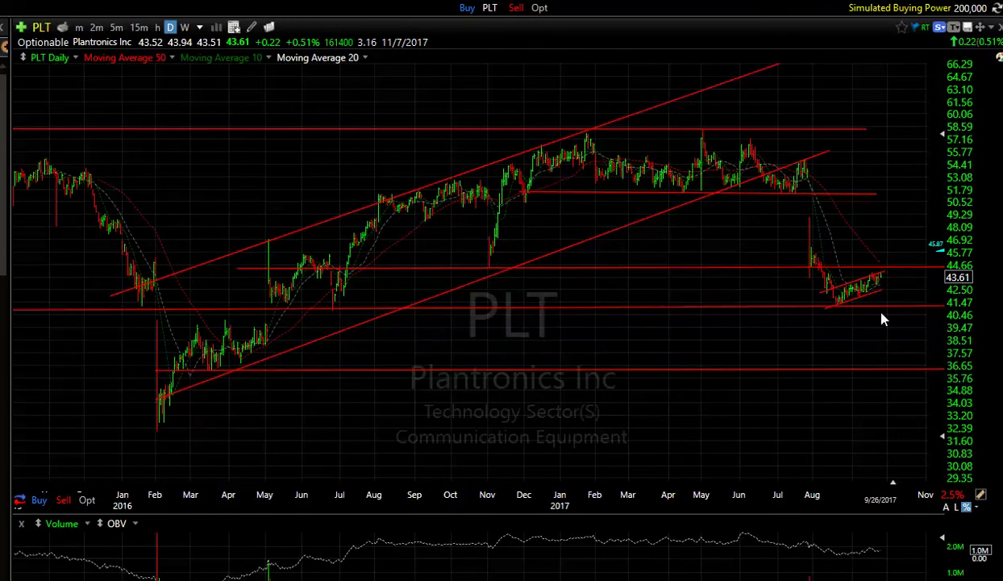
pyautogui.moveTo(905, 313)
pyautogui.press('space')
pyautogui.scroll(2, 811, 203)
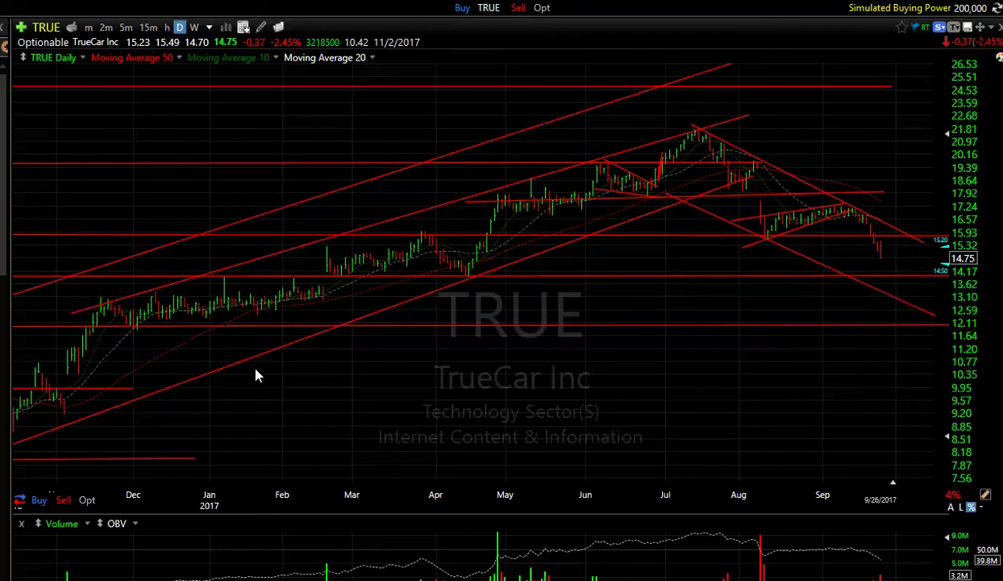
# Advance to VRTV and extend the lower line of its descending channel further past the latest bar.
pyautogui.press('space')
pyautogui.scroll(-3, 351, 409)
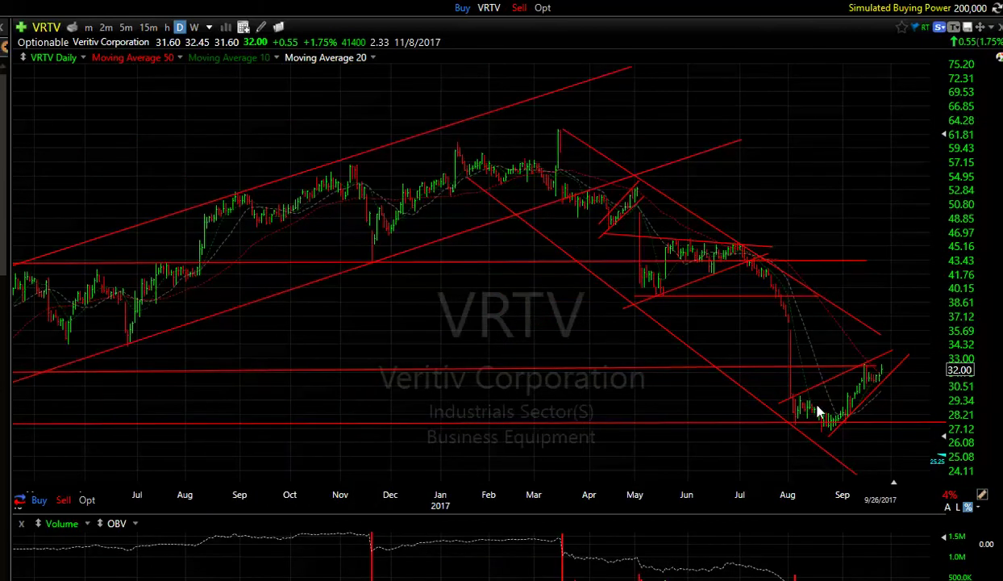
pyautogui.scroll(-3, 645, 375)
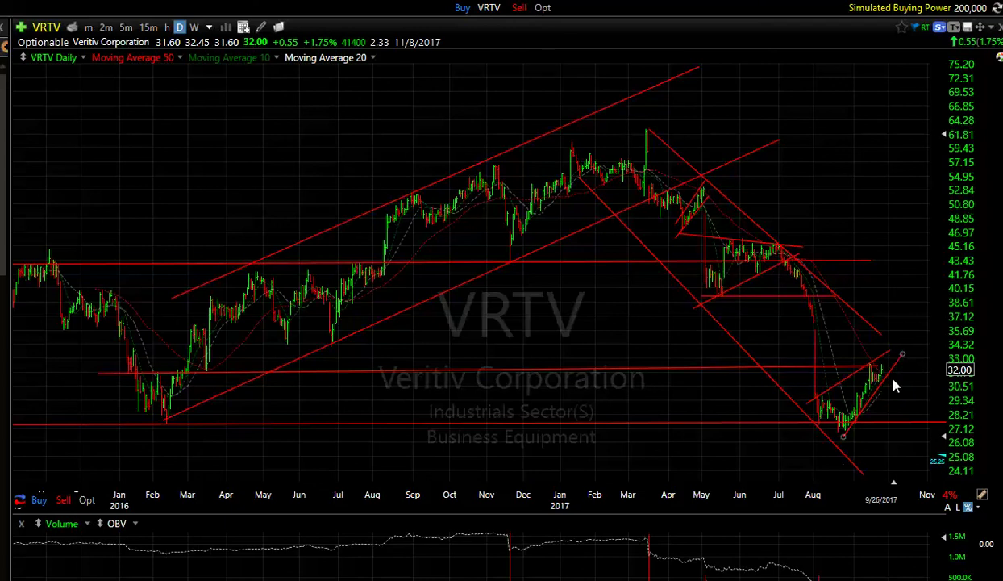
pyautogui.scroll(-2, 840, 448)
pyautogui.moveTo(861, 419); pyautogui.dragTo(917, 464)
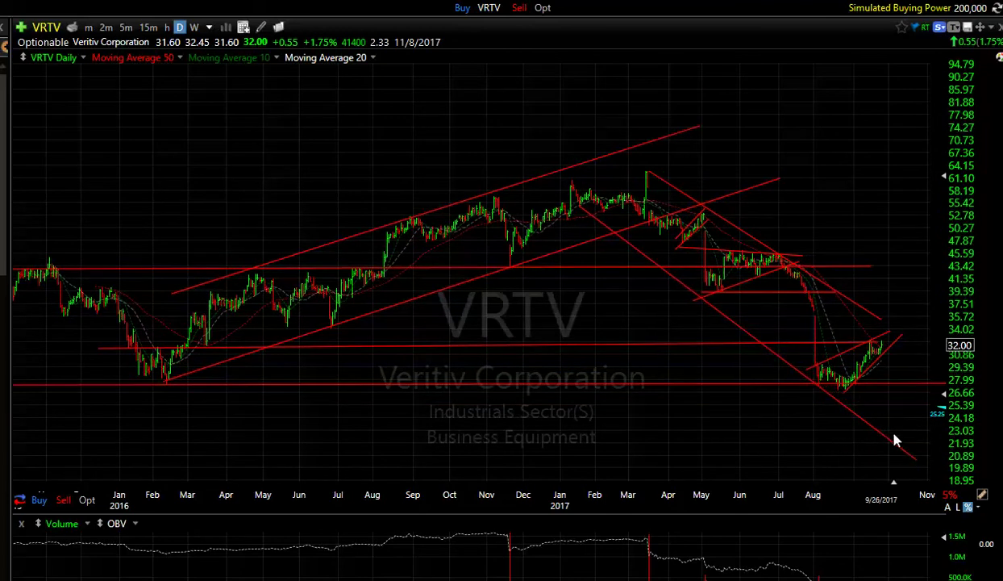